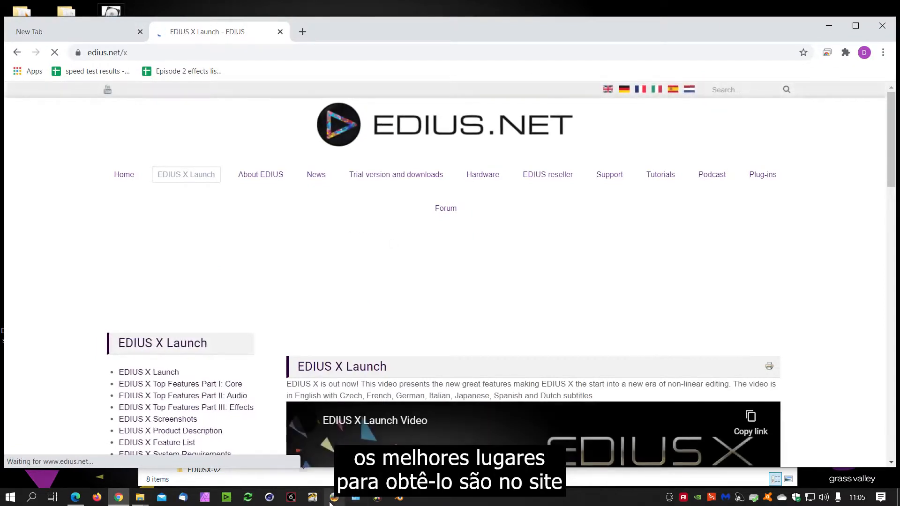
- Open the EDIUS X Download page from the EDIUS X Launch section of edius.net/x
{"action": "scroll", "coordinate": [417, 400], "scroll_direction": "down", "scroll_amount": 2}
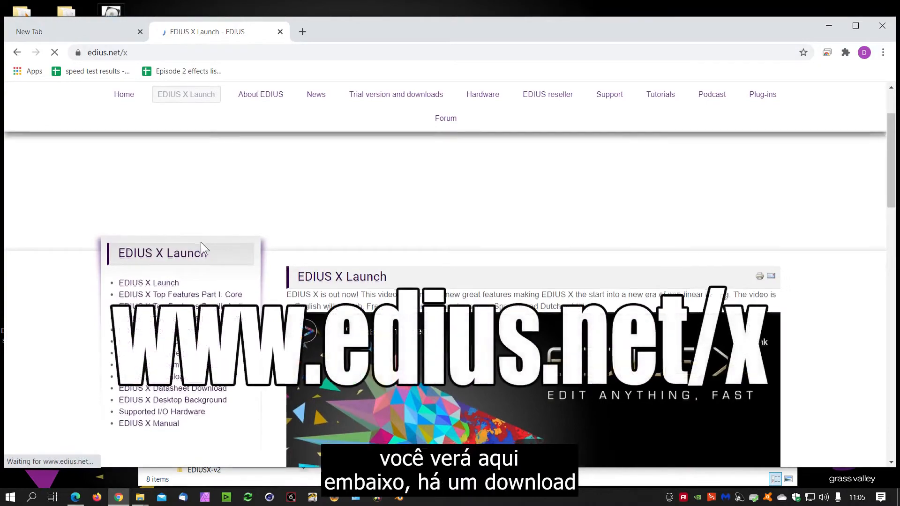
{"action": "scroll", "coordinate": [206, 242], "scroll_direction": "down", "scroll_amount": 4}
{"action": "scroll", "coordinate": [215, 257], "scroll_direction": "up", "scroll_amount": 2}
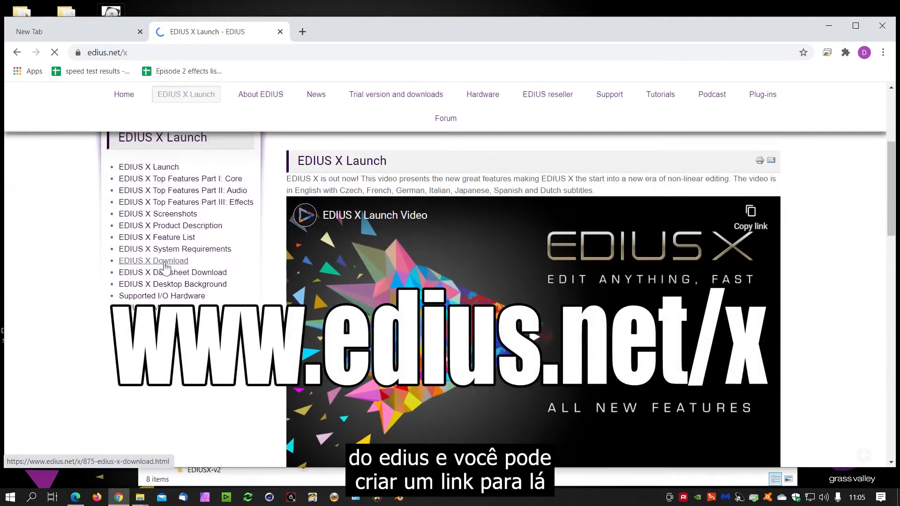
{"action": "left_click", "coordinate": [162, 263]}
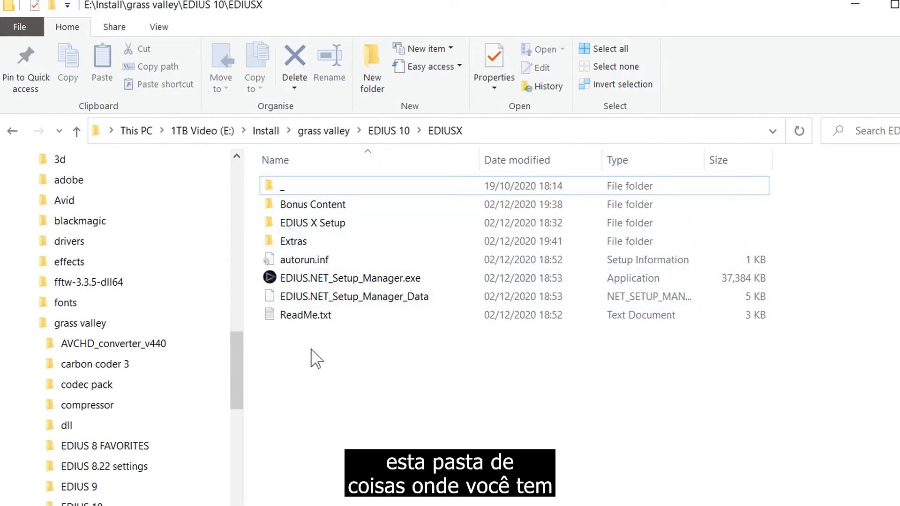
- Inspect the installers in the Bonus Content and EDIUS X Setup folders, and return to the EDIUSX folder
{"action": "double_click", "coordinate": [337, 205]}
{"action": "left_click", "coordinate": [342, 205]}
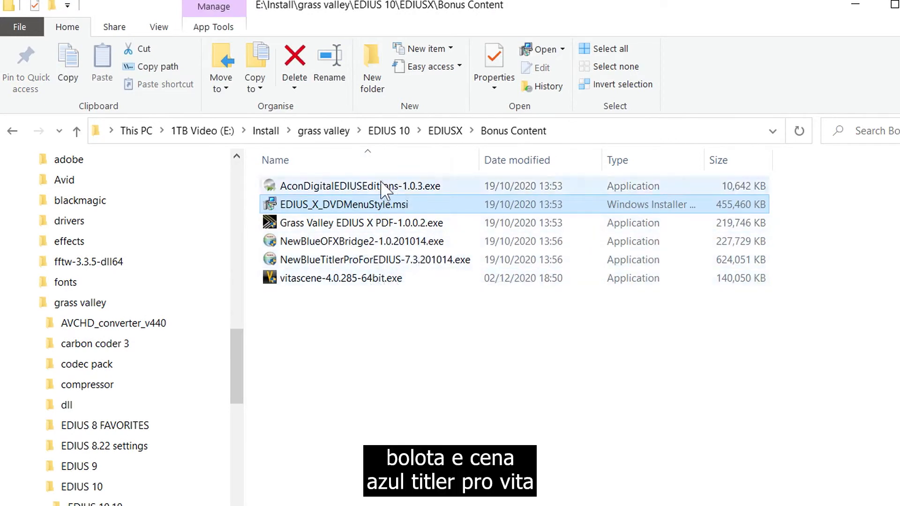
{"action": "left_click", "coordinate": [444, 133]}
{"action": "double_click", "coordinate": [272, 223]}
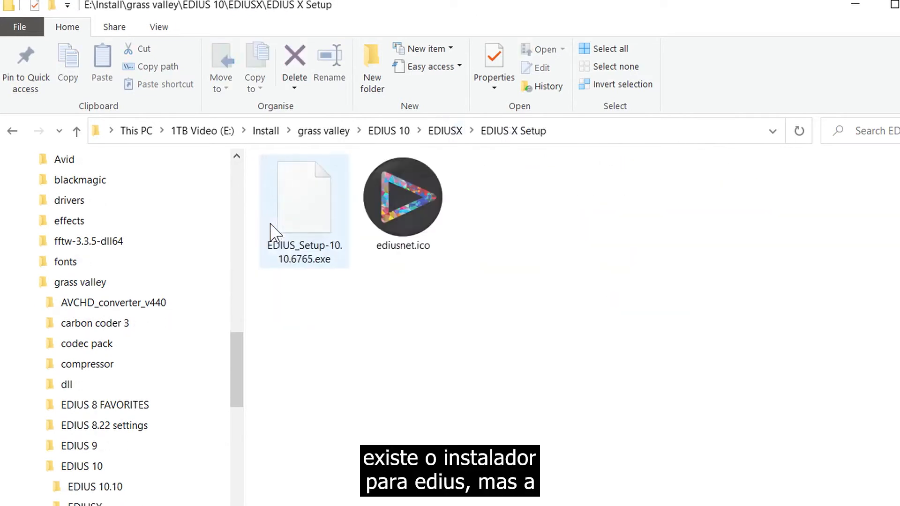
{"action": "left_click", "coordinate": [447, 132]}
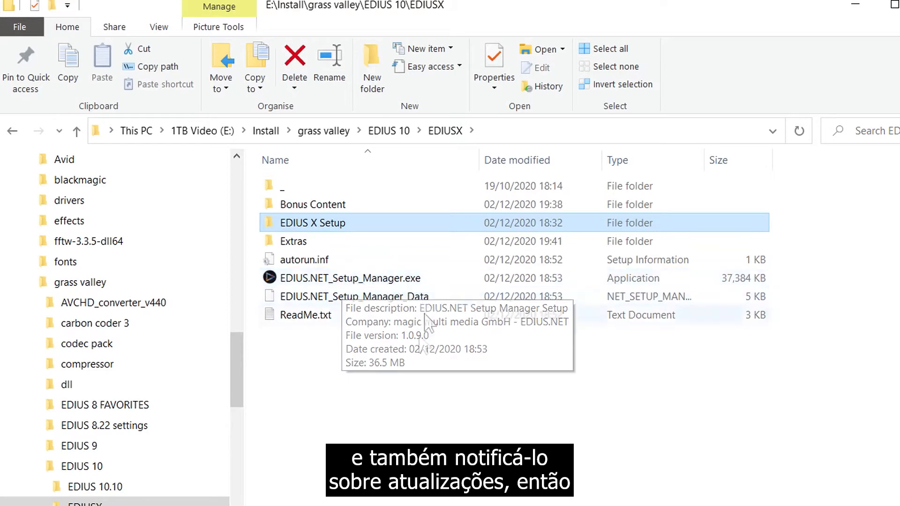
- Run EDIUS.NET_Setup_Manager.exe, accept its license agreement and complete the Setup Manager installation
{"action": "double_click", "coordinate": [353, 279]}
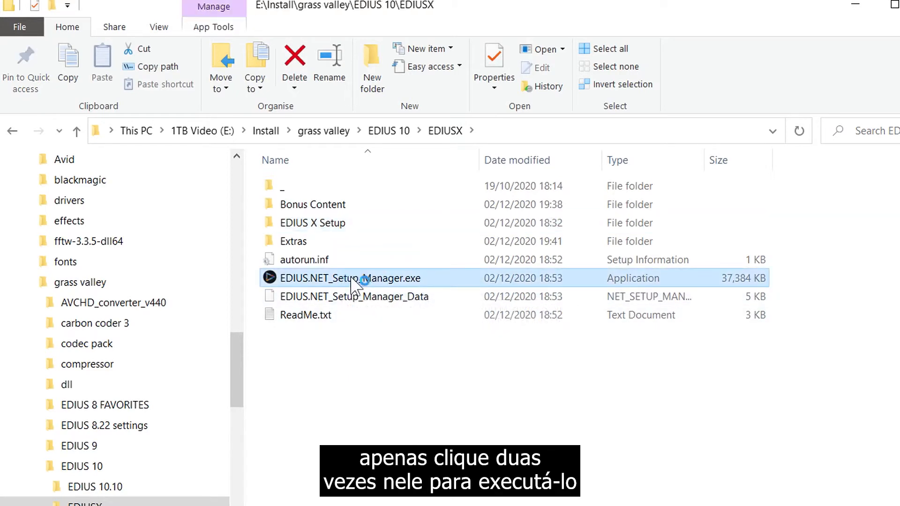
{"action": "left_click", "coordinate": [344, 332]}
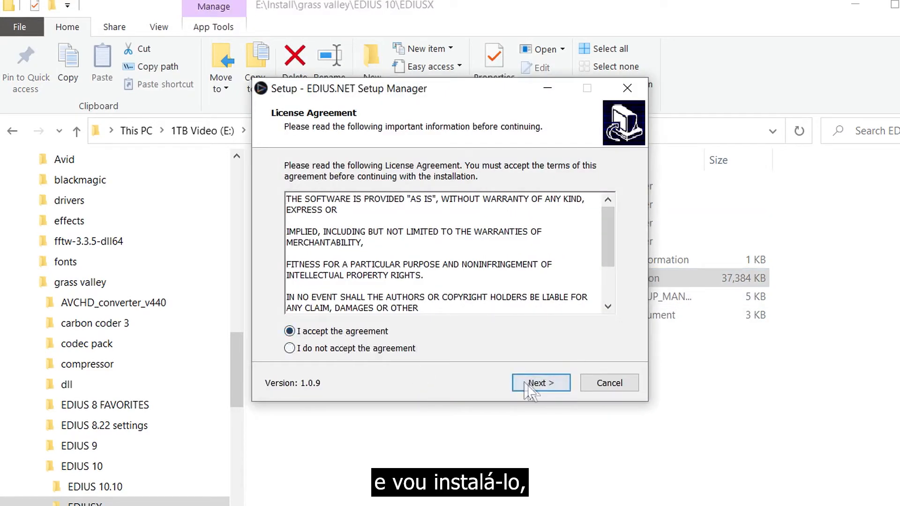
{"action": "left_click", "coordinate": [526, 383]}
{"action": "left_click", "coordinate": [539, 383]}
{"action": "left_click", "coordinate": [561, 391]}
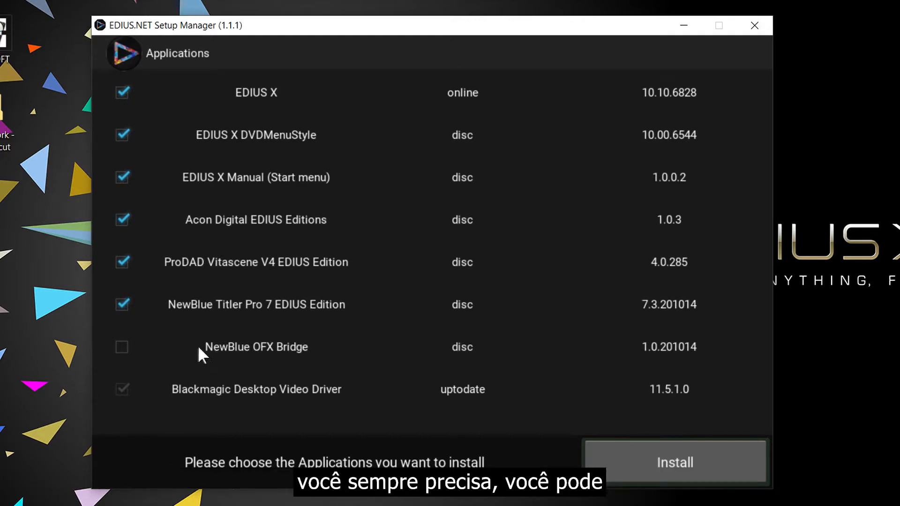
- Look up the NewBlue OFX Bridge installer in the EDIUSX Bonus Content folder and return to the Setup Manager
{"action": "mouse_move", "coordinate": [142, 505]}
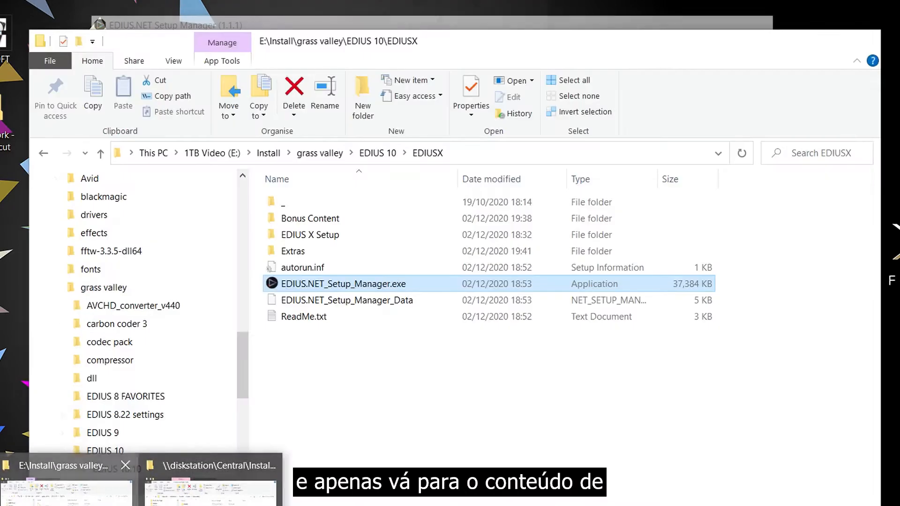
{"action": "left_click", "coordinate": [75, 499]}
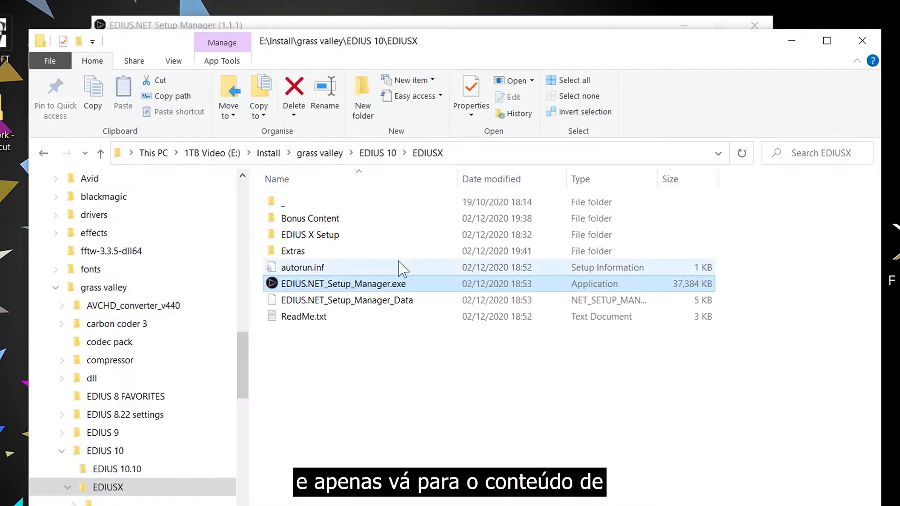
{"action": "double_click", "coordinate": [319, 219]}
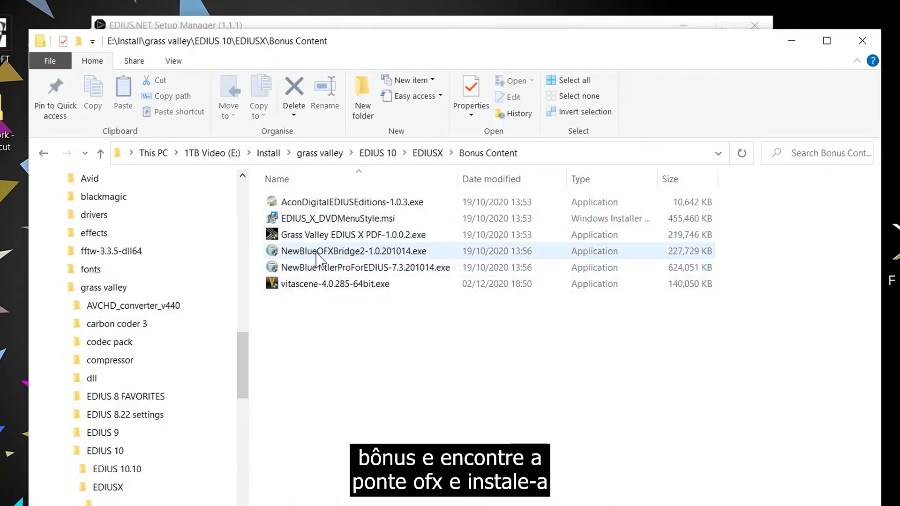
{"action": "left_click", "coordinate": [781, 40]}
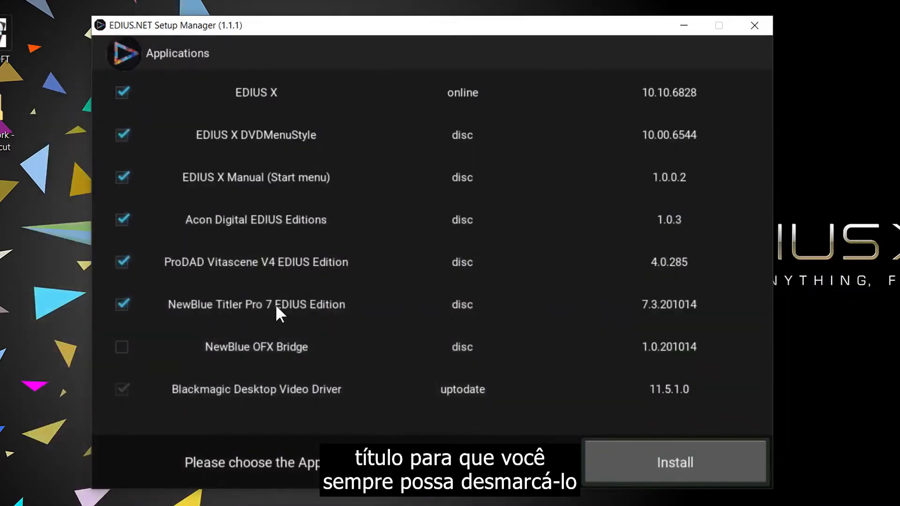
- Start installing EDIUS X and the bonus applications, keeping NewBlue Titler Pro 7 selected and NewBlue OFX Bridge excluded
{"action": "left_click", "coordinate": [121, 304]}
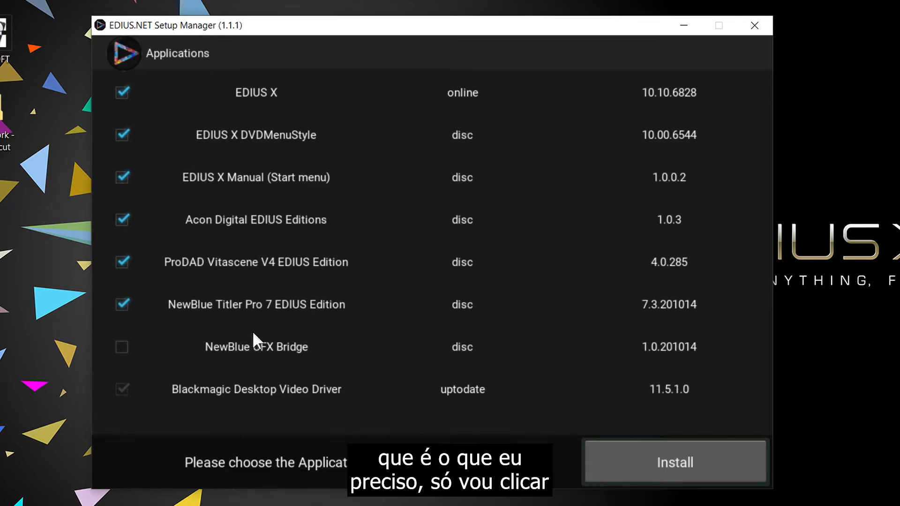
{"action": "left_click", "coordinate": [671, 475]}
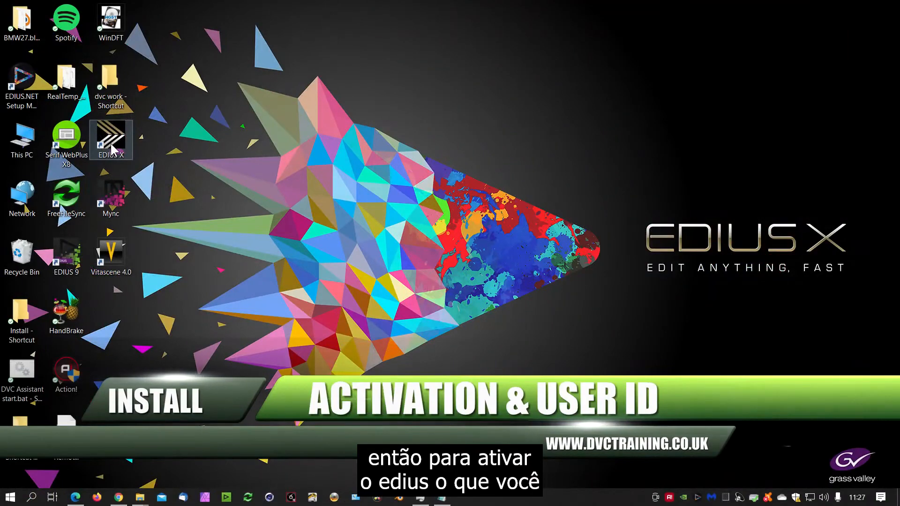
- Launch EDIUS X, open the eID website from the serial number dialog and start a new eID registration
{"action": "double_click", "coordinate": [115, 132]}
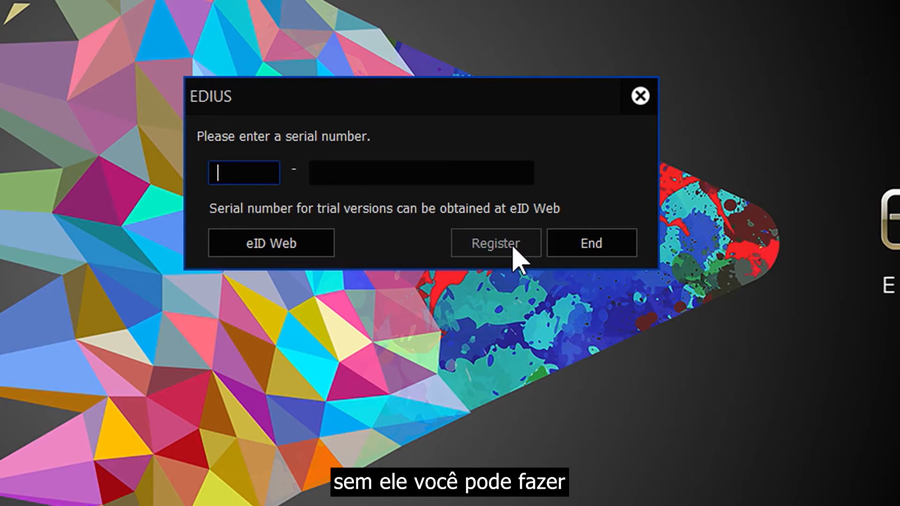
{"action": "left_click", "coordinate": [269, 251]}
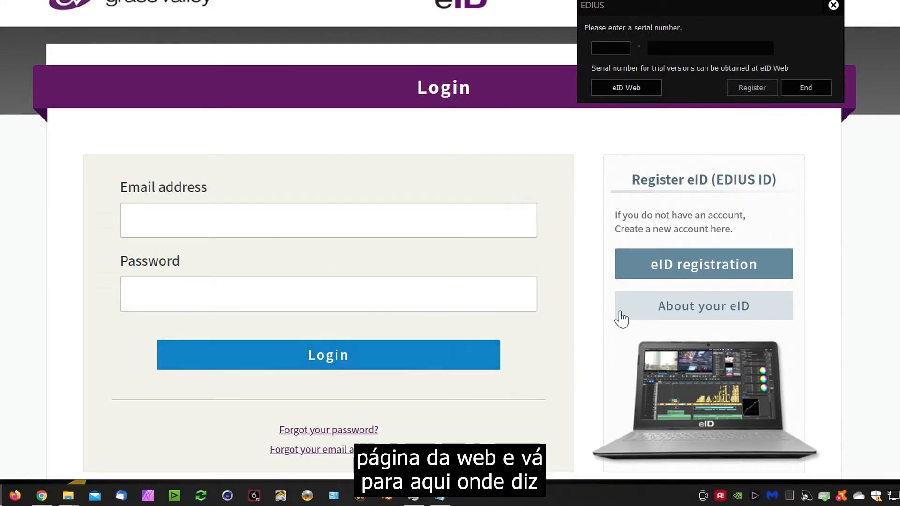
{"action": "left_click", "coordinate": [685, 274]}
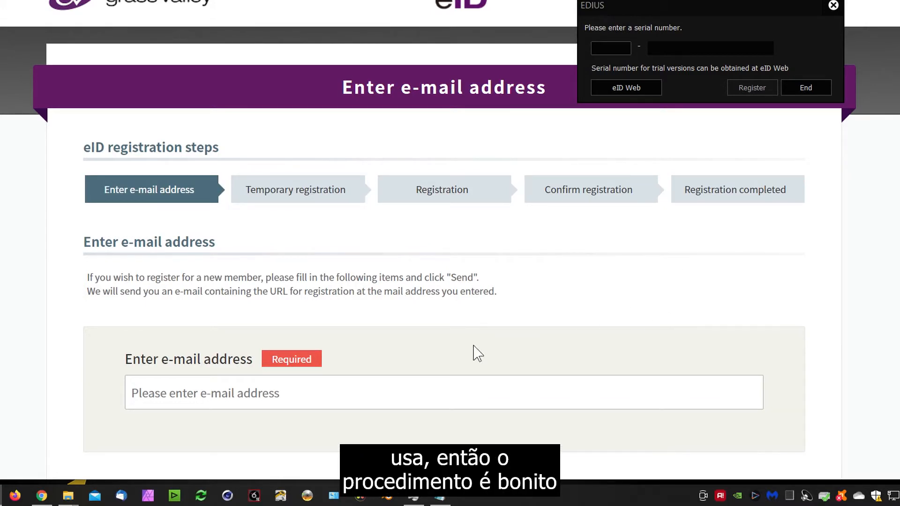
- Fill in the e-mail address, agree to the privacy policy and send the eID registration request
{"action": "left_click", "coordinate": [153, 390]}
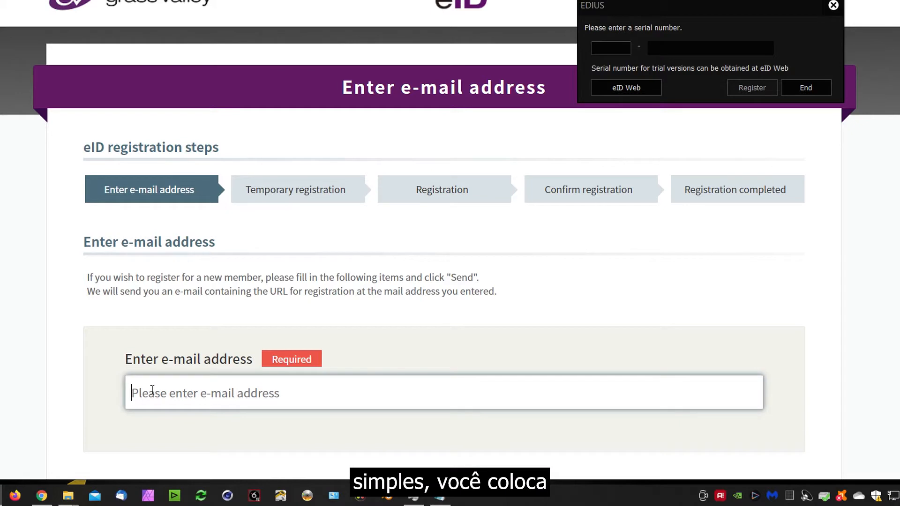
{"action": "type", "text": "dav"}
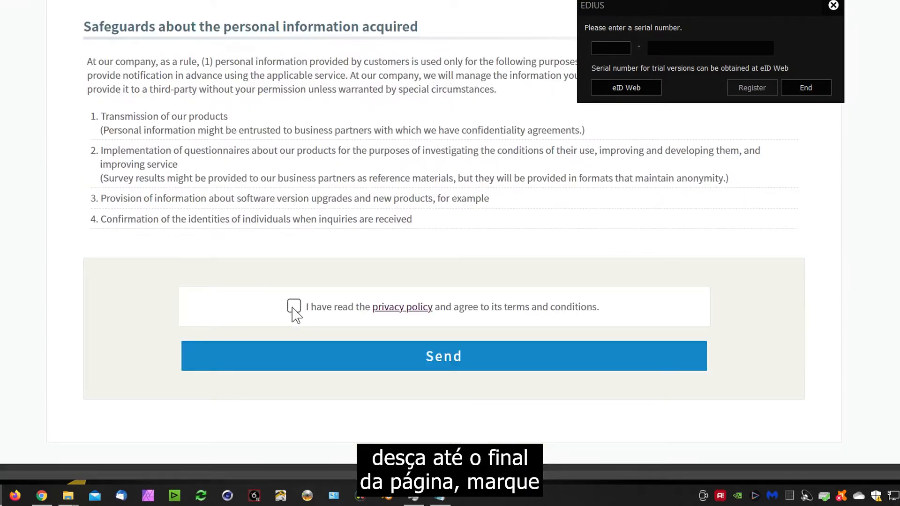
{"action": "left_click", "coordinate": [293, 309]}
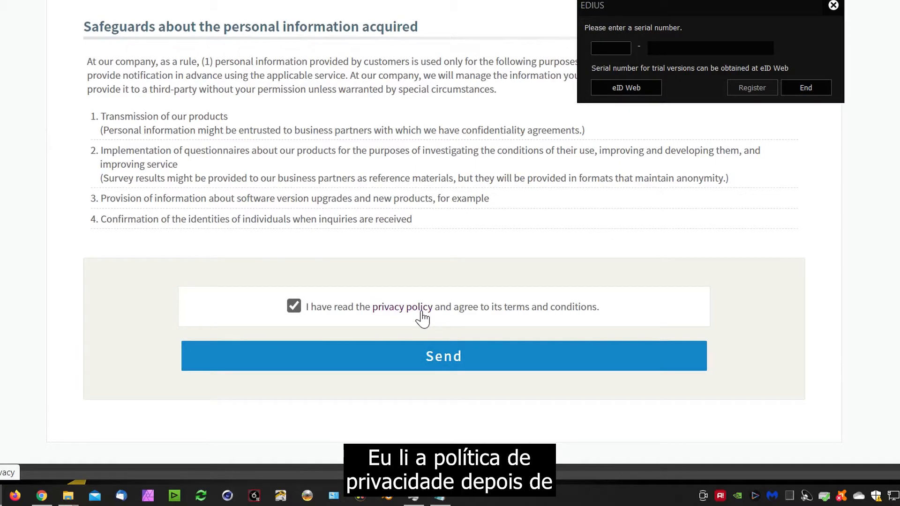
{"action": "left_click", "coordinate": [446, 368]}
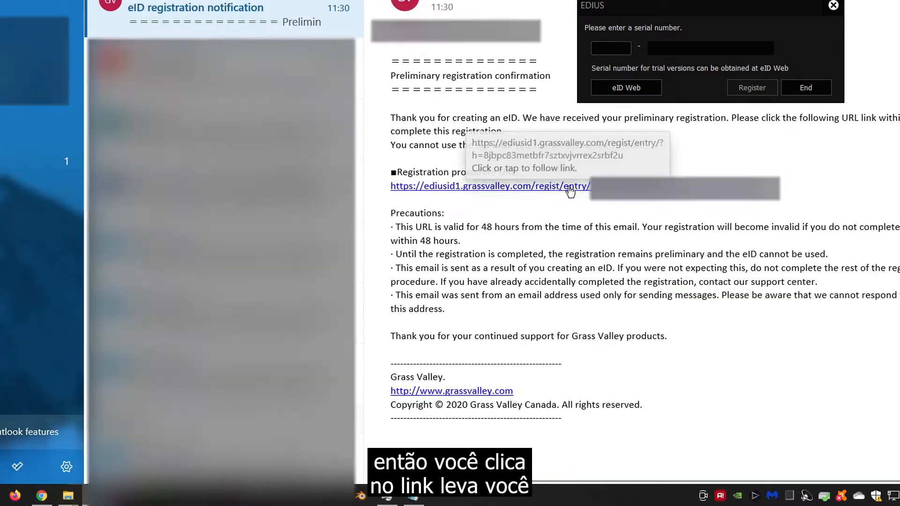
- Open the registration link from the notification e-mail, fill in the date of birth and choose United Kingdom as country
{"action": "left_click", "coordinate": [570, 186]}
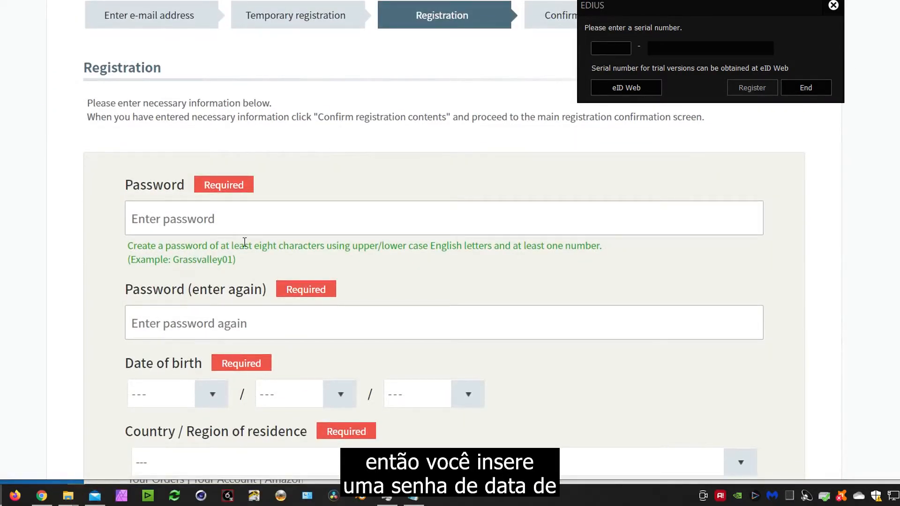
{"action": "left_click", "coordinate": [178, 394]}
{"action": "left_click_drag", "start_coordinate": [221, 100], "coordinate": [222, 125]}
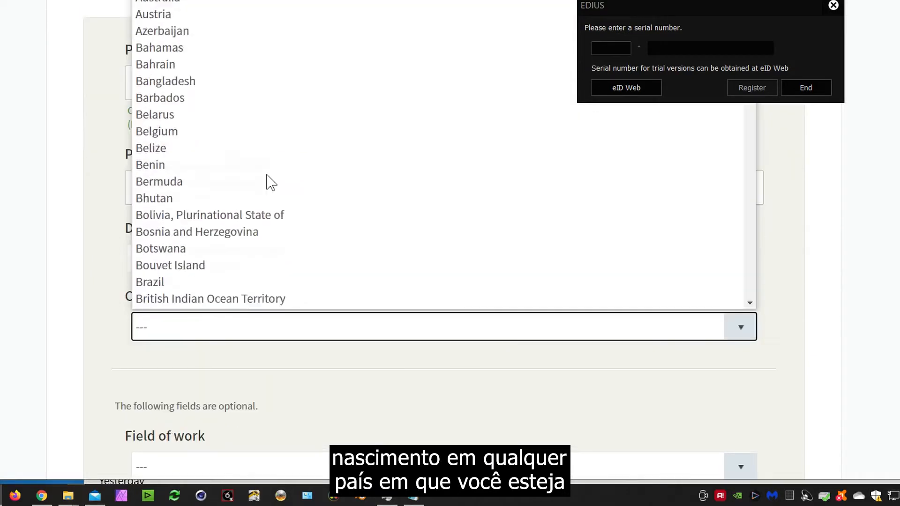
{"action": "scroll", "coordinate": [267, 181], "scroll_direction": "down", "scroll_amount": 2}
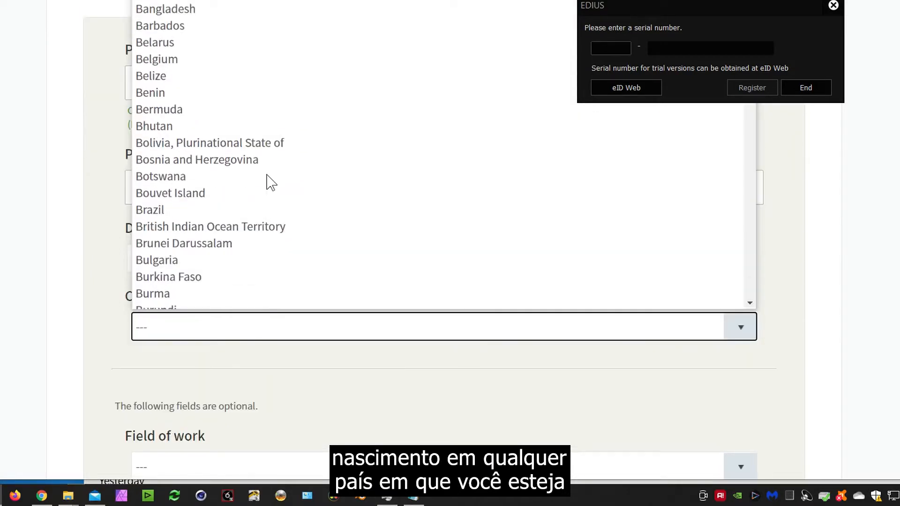
{"action": "key", "text": "i"}
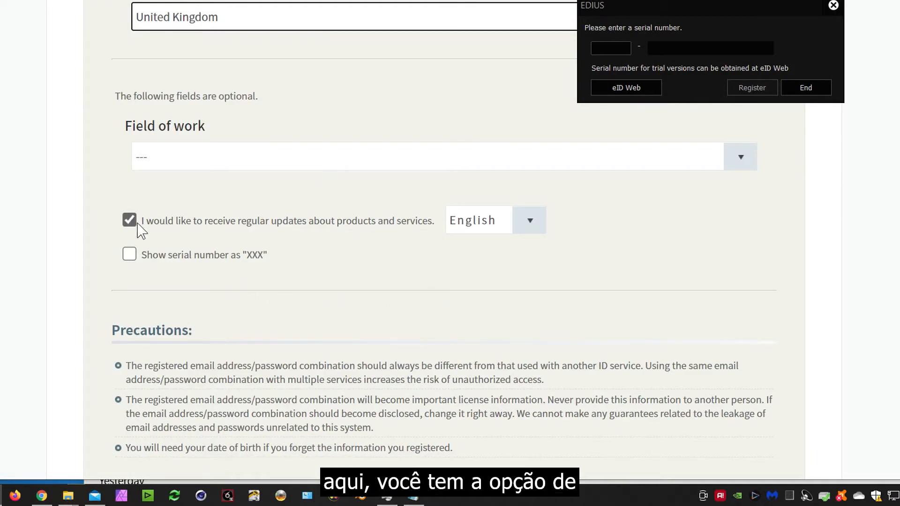
- Leave the optional field of work unset and confirm the eID registration with product updates in English enabled
{"action": "left_click", "coordinate": [331, 164]}
{"action": "left_click", "coordinate": [398, 153]}
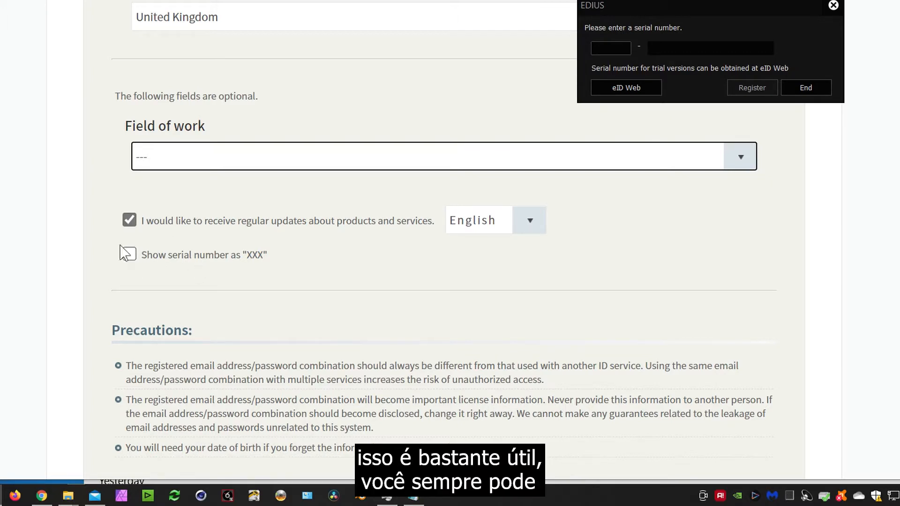
{"action": "scroll", "coordinate": [210, 265], "scroll_direction": "down", "scroll_amount": 5}
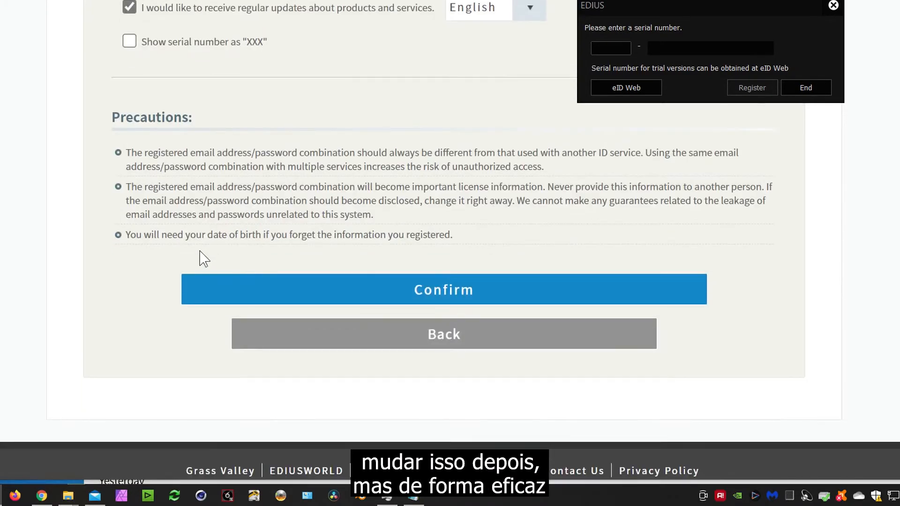
{"action": "left_click", "coordinate": [430, 282]}
{"action": "left_click", "coordinate": [431, 284]}
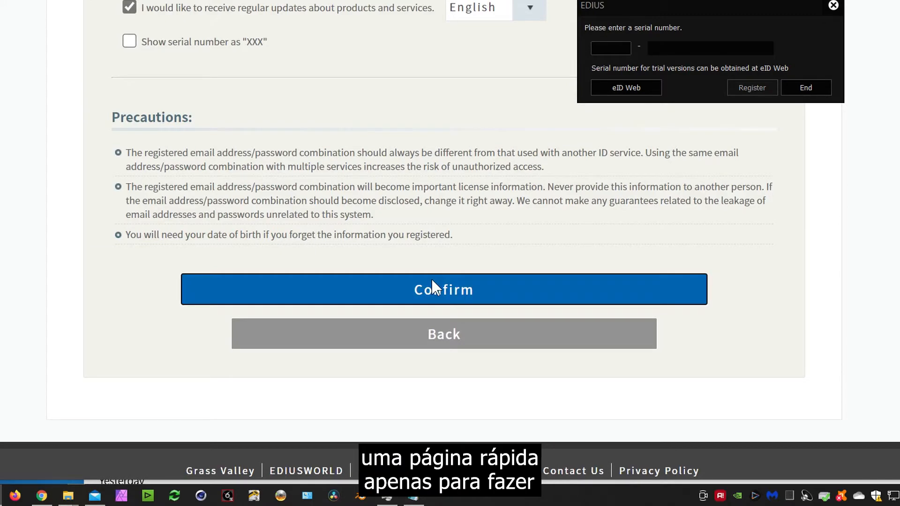
{"action": "left_click", "coordinate": [441, 251]}
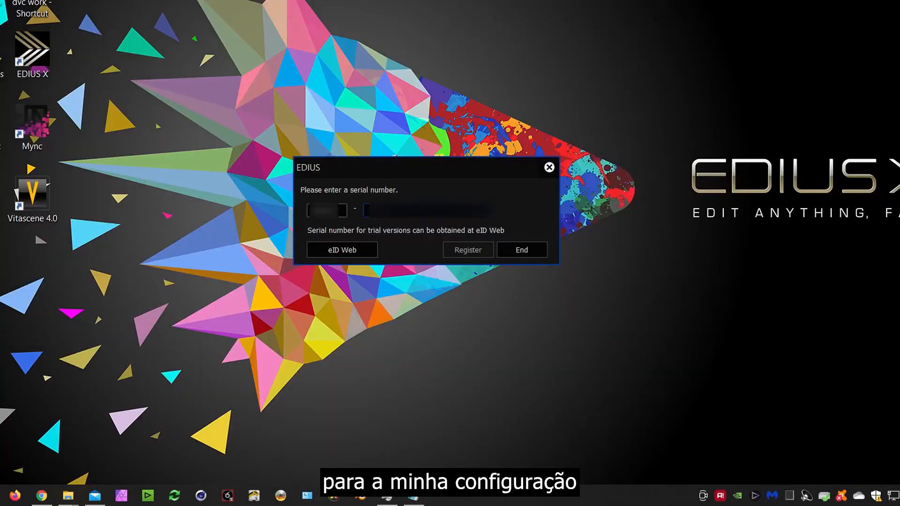
- Paste the remaining part of the EDIUS serial number and register it
{"action": "key", "text": "ctrl+v"}
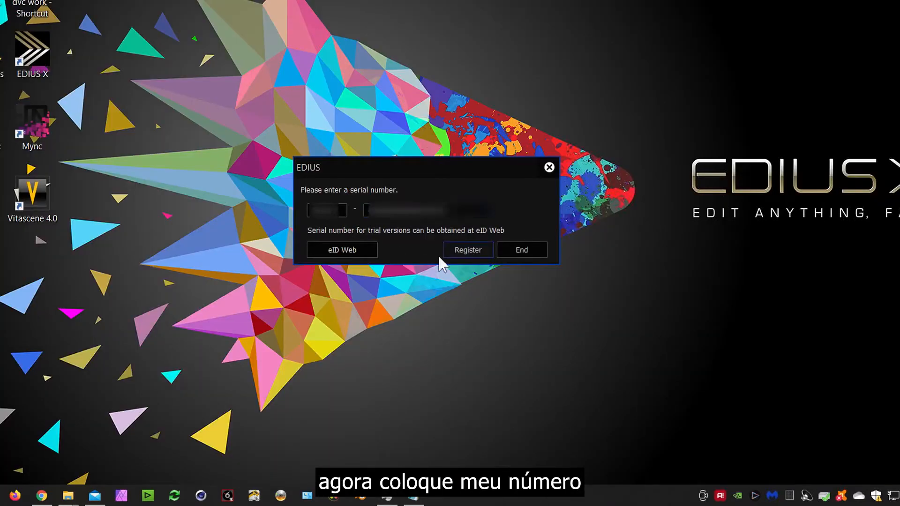
{"action": "key", "text": "Return"}
{"action": "left_click", "coordinate": [477, 249]}
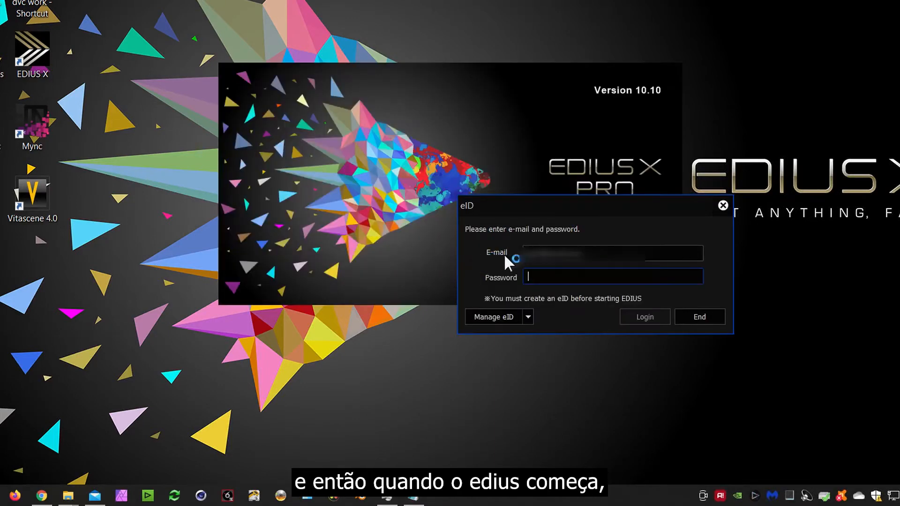
- Fill in the eID e-mail and password, and choose the "Don't have an eID?" option under Manage eID
{"action": "double_click", "coordinate": [557, 253]}
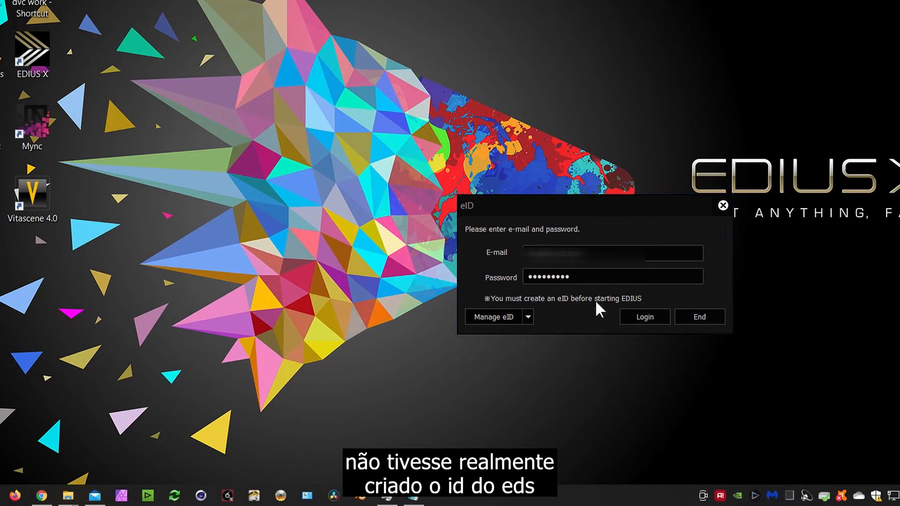
{"action": "left_click", "coordinate": [527, 316]}
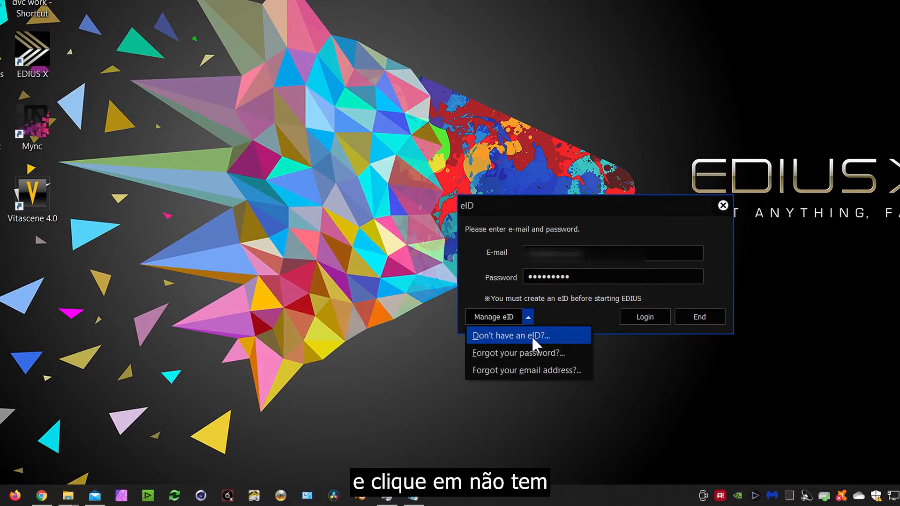
{"action": "left_click", "coordinate": [531, 337]}
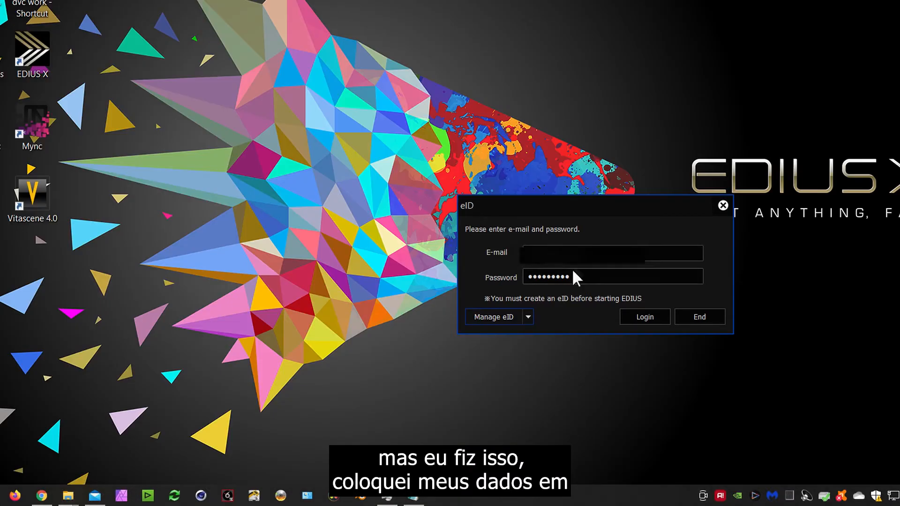
- Log in to EDIUS with the entered eID e-mail and password
{"action": "left_click", "coordinate": [639, 316]}
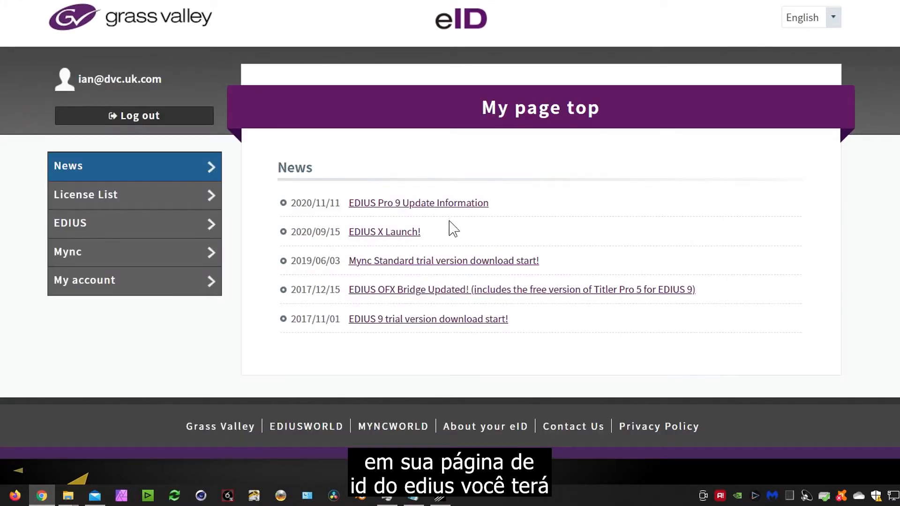
- On the eID website, check the Mync trial versions offered for download and view the account's license list
{"action": "left_click", "coordinate": [119, 257]}
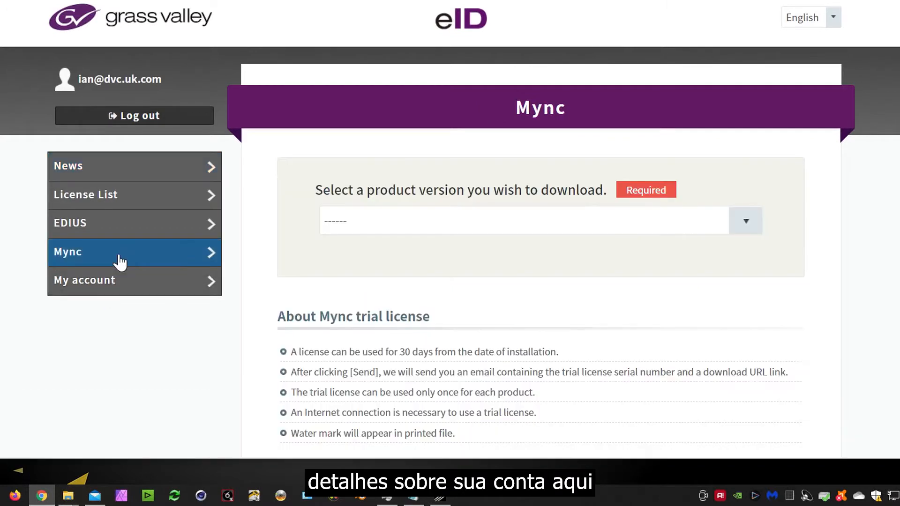
{"action": "left_click", "coordinate": [747, 218]}
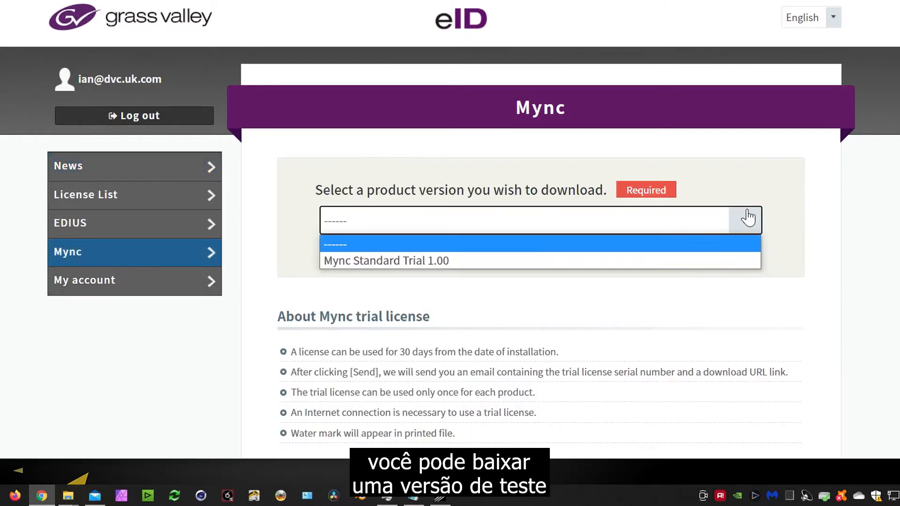
{"action": "left_click", "coordinate": [746, 217]}
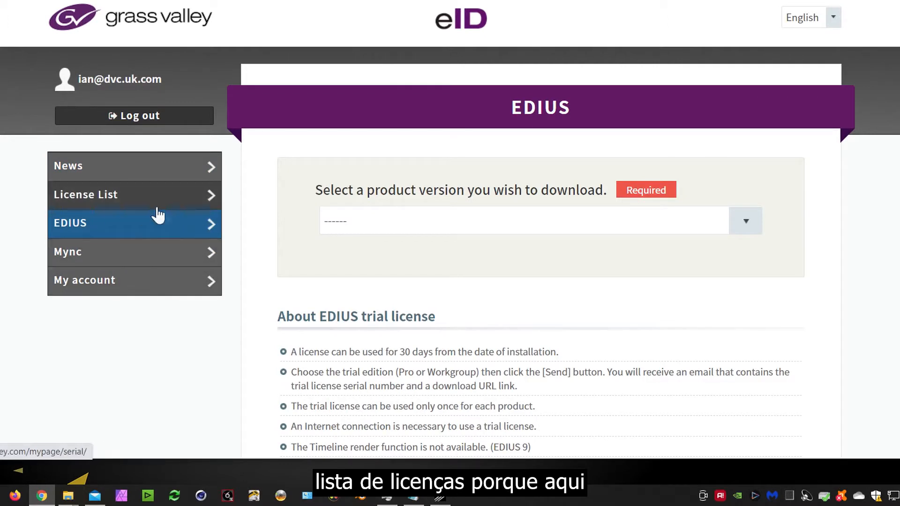
{"action": "left_click", "coordinate": [111, 203]}
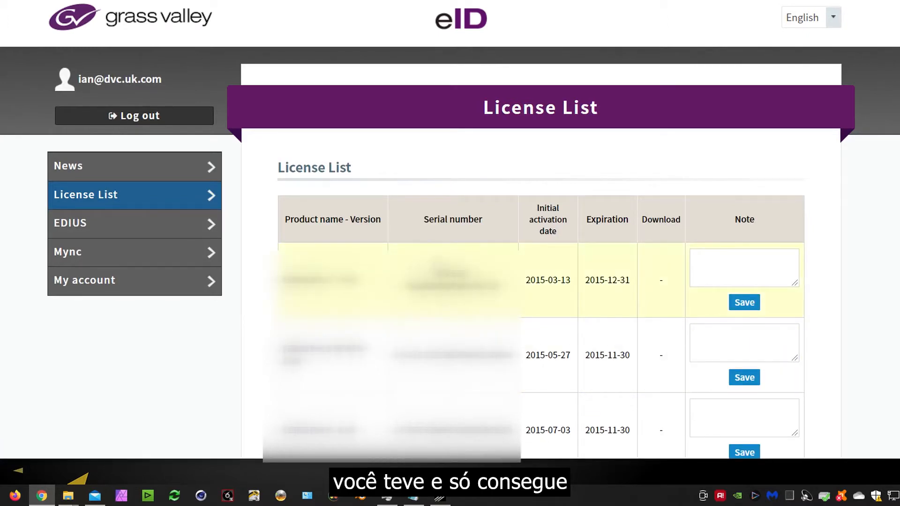
{"action": "scroll", "coordinate": [450, 412], "scroll_direction": "down", "scroll_amount": 1}
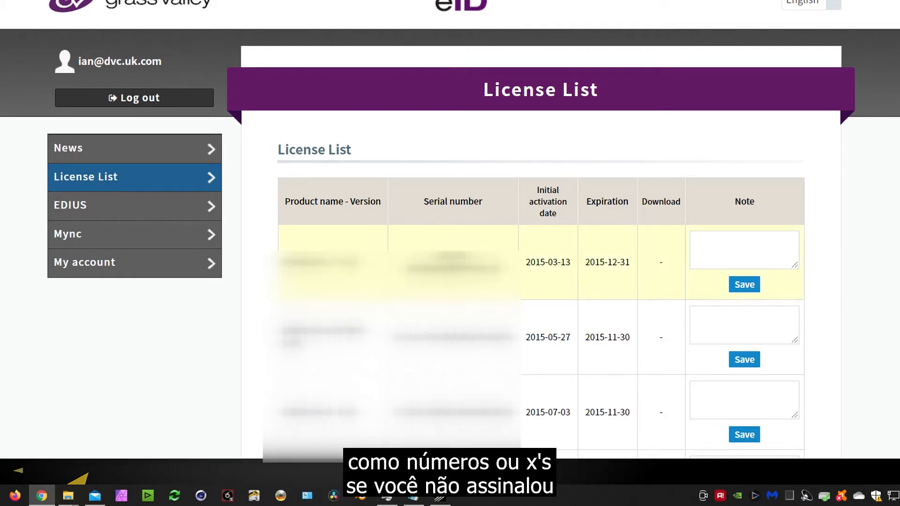
- Edit the eID account information to show serial numbers as "XXX" and submit the change
{"action": "left_click", "coordinate": [92, 272]}
{"action": "scroll", "coordinate": [291, 374], "scroll_direction": "down", "scroll_amount": 3}
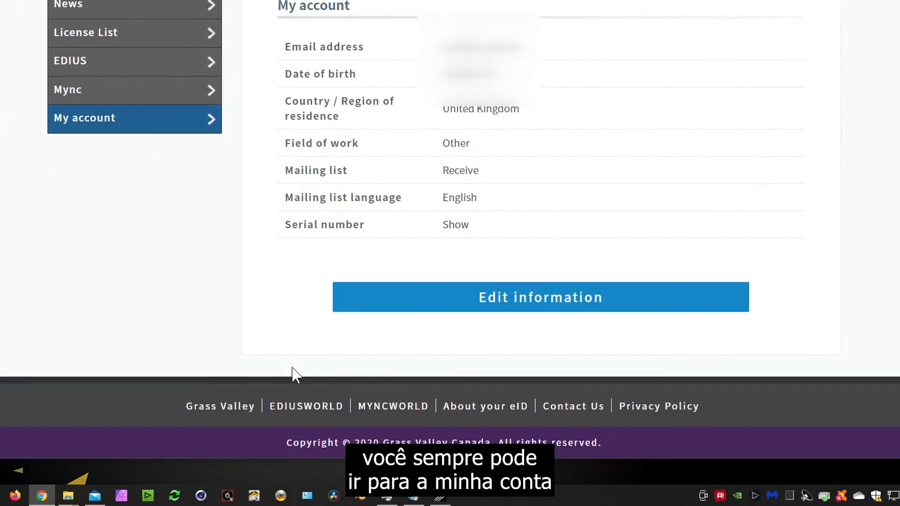
{"action": "left_click", "coordinate": [525, 297]}
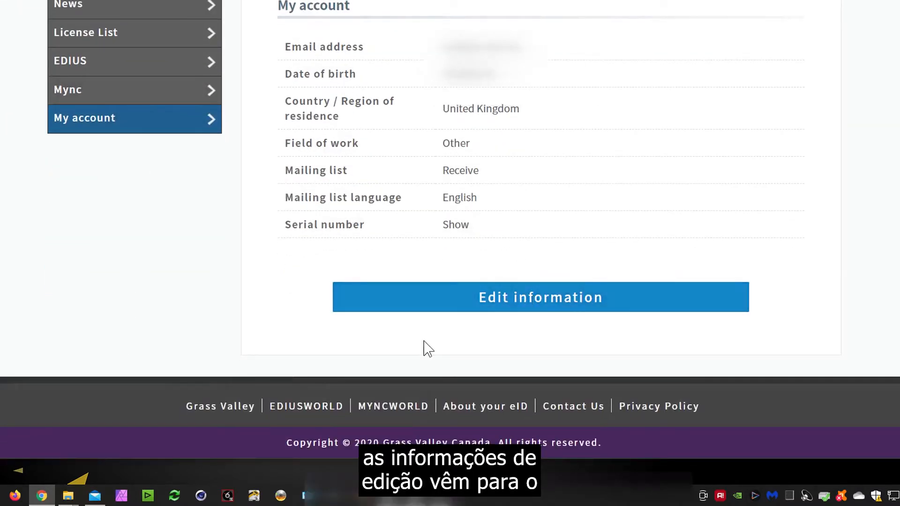
{"action": "scroll", "coordinate": [424, 349], "scroll_direction": "down", "scroll_amount": 10}
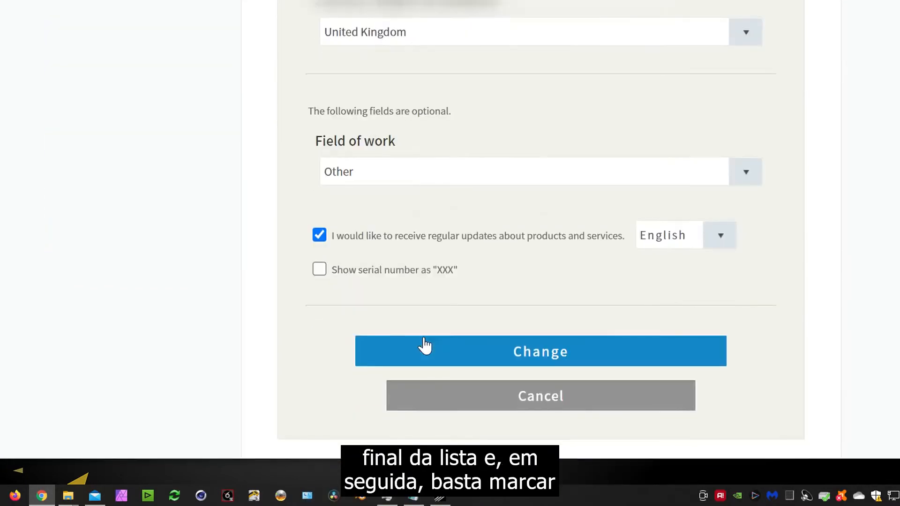
{"action": "left_click", "coordinate": [319, 234]}
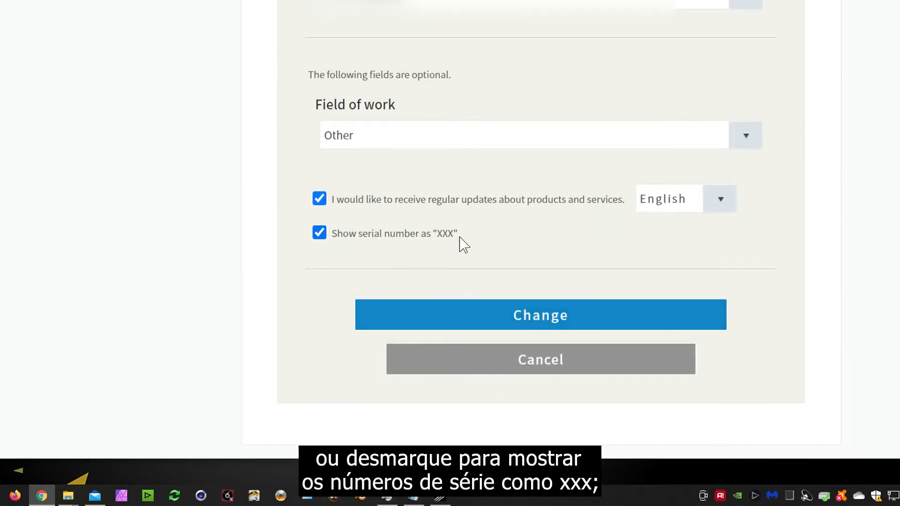
{"action": "left_click", "coordinate": [319, 233]}
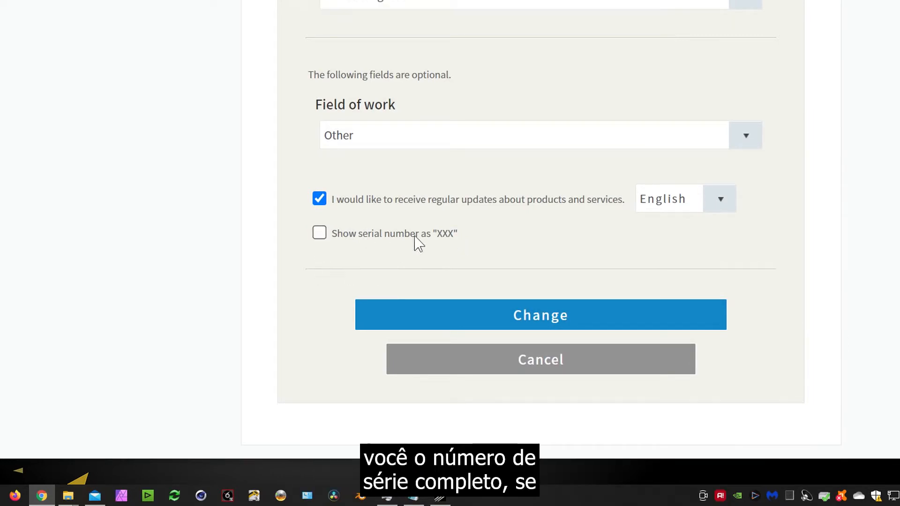
{"action": "left_click", "coordinate": [319, 234]}
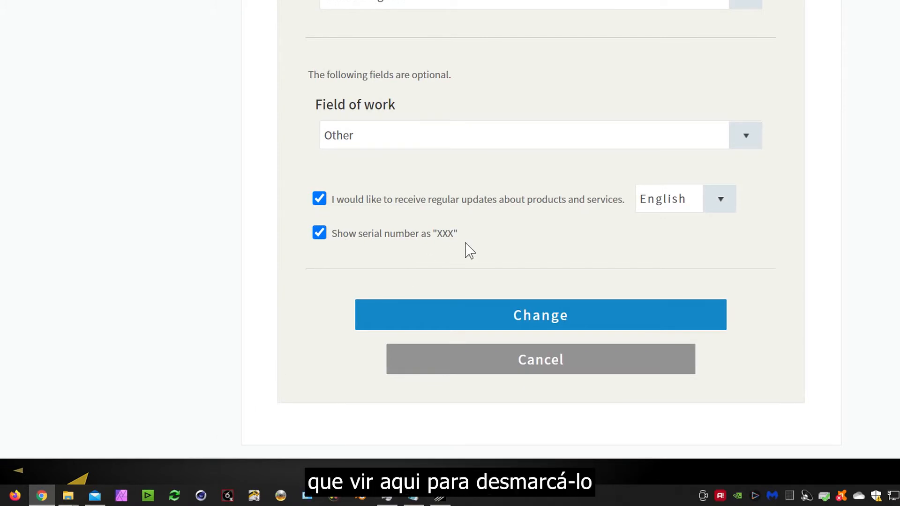
{"action": "left_click", "coordinate": [532, 321]}
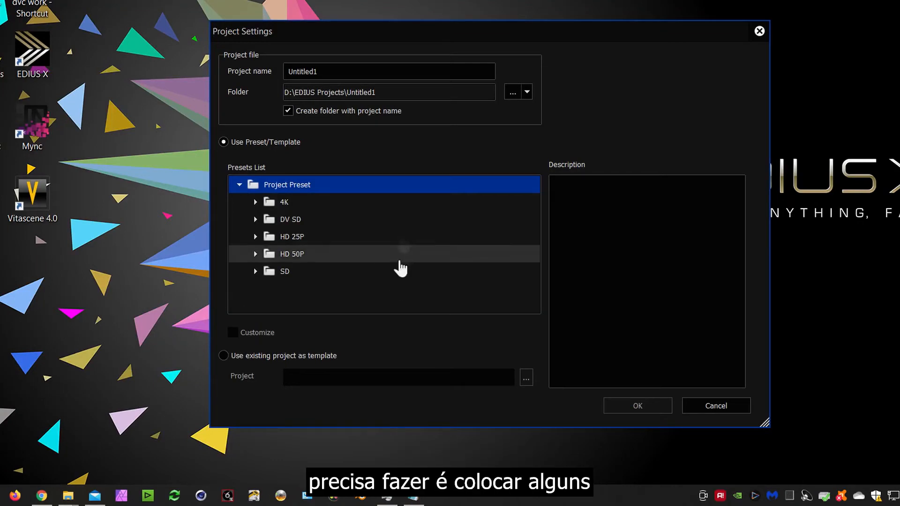
- Cancel the project settings and widen the Folder column of the recent projects list to show the full paths
{"action": "left_click", "coordinate": [709, 405]}
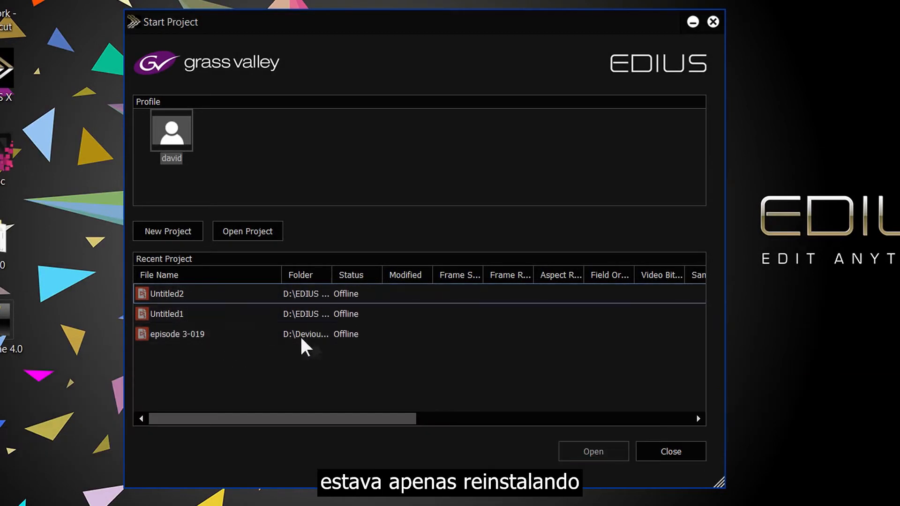
{"action": "left_click_drag", "start_coordinate": [331, 272], "coordinate": [446, 269]}
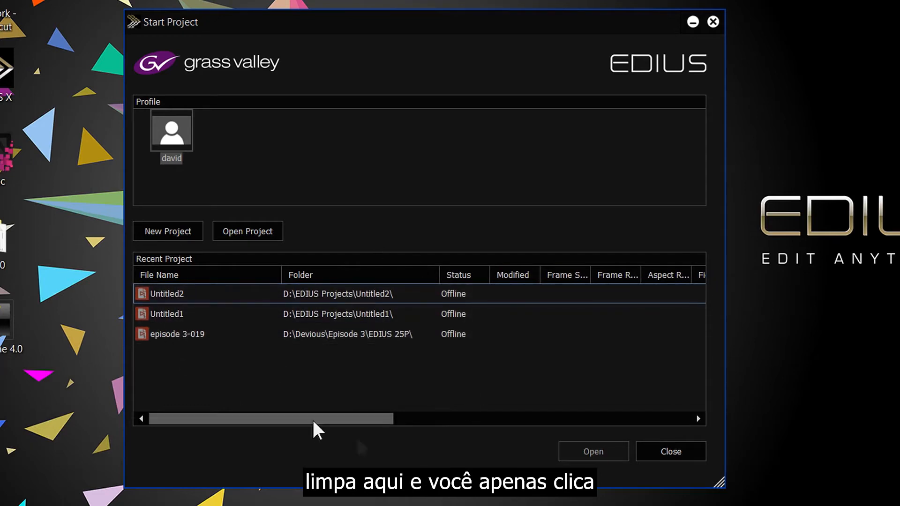
- Start a new project and include the HD, SD and 4K sizes in the project presets
{"action": "left_click", "coordinate": [165, 236]}
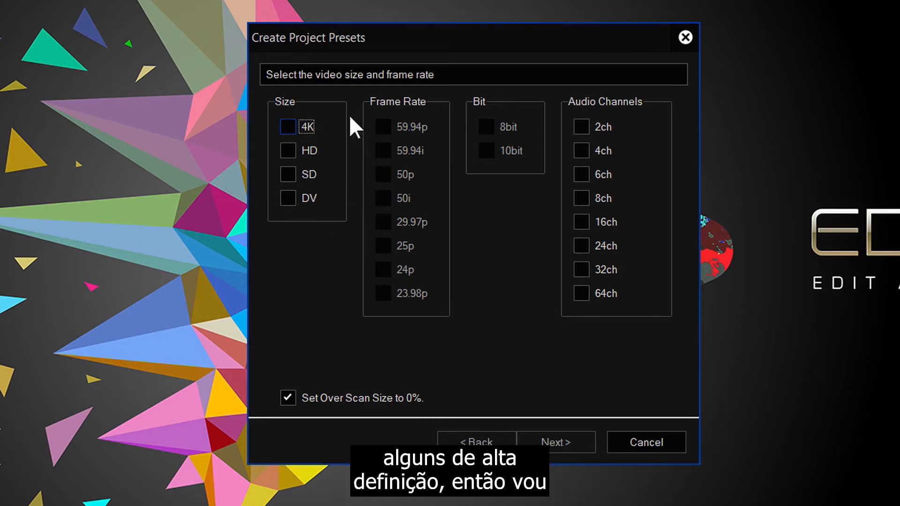
{"action": "left_click", "coordinate": [287, 150]}
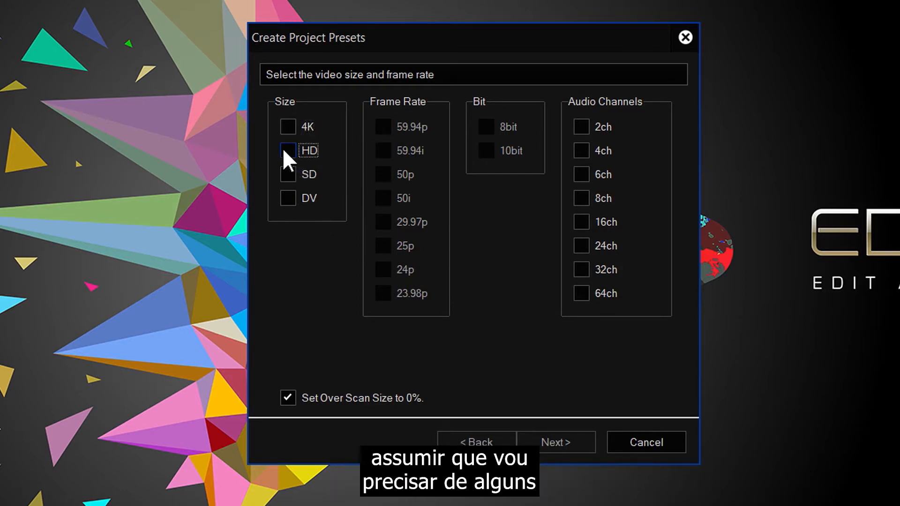
{"action": "left_click", "coordinate": [287, 174]}
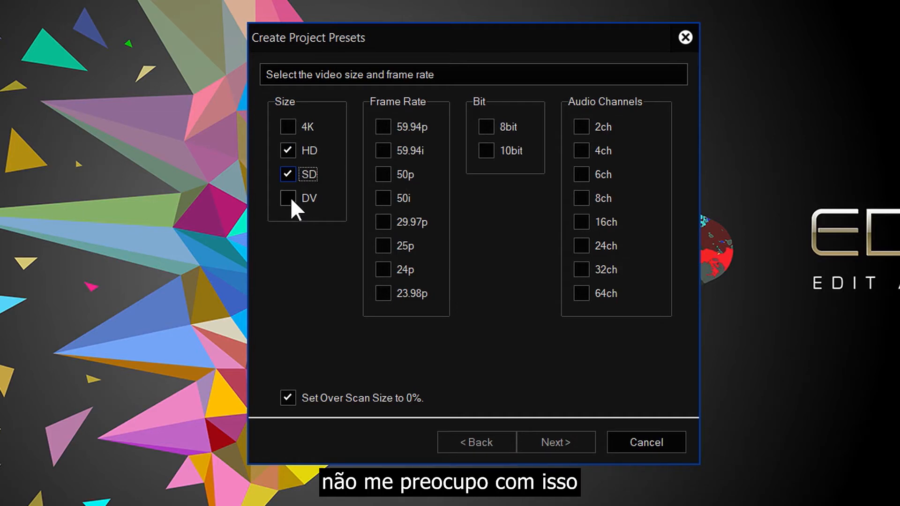
{"action": "left_click", "coordinate": [285, 124]}
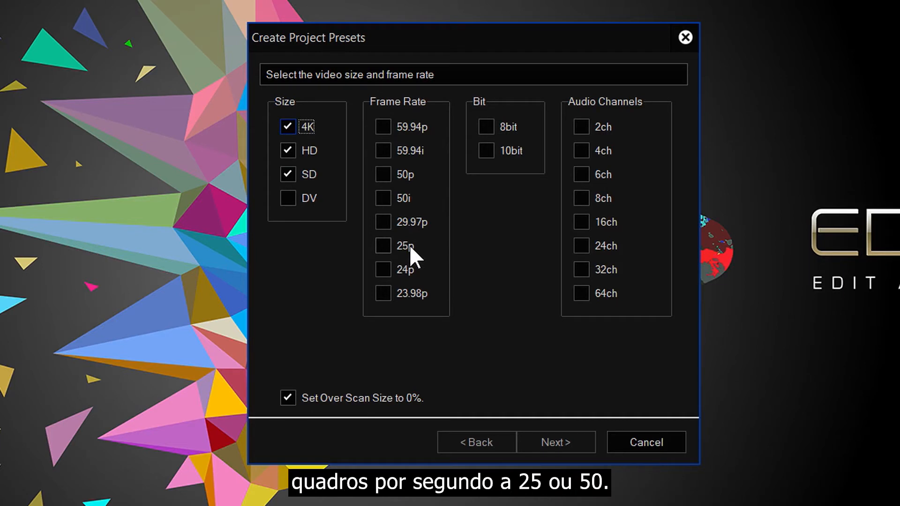
- Choose 25p, 50i and 50p frame rates, 10bit depth and 2ch audio for the presets, and generate the preset list
{"action": "left_click", "coordinate": [380, 246]}
{"action": "left_click", "coordinate": [382, 197]}
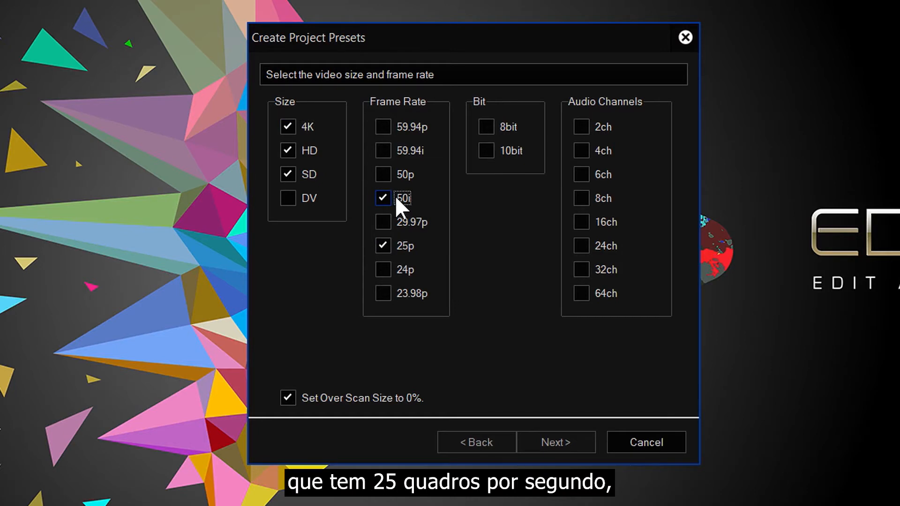
{"action": "left_click", "coordinate": [383, 172]}
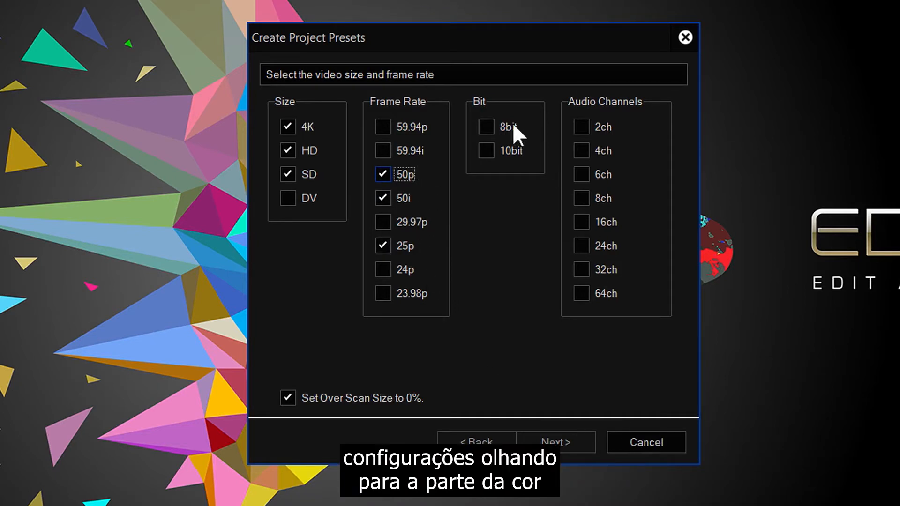
{"action": "left_click", "coordinate": [485, 151]}
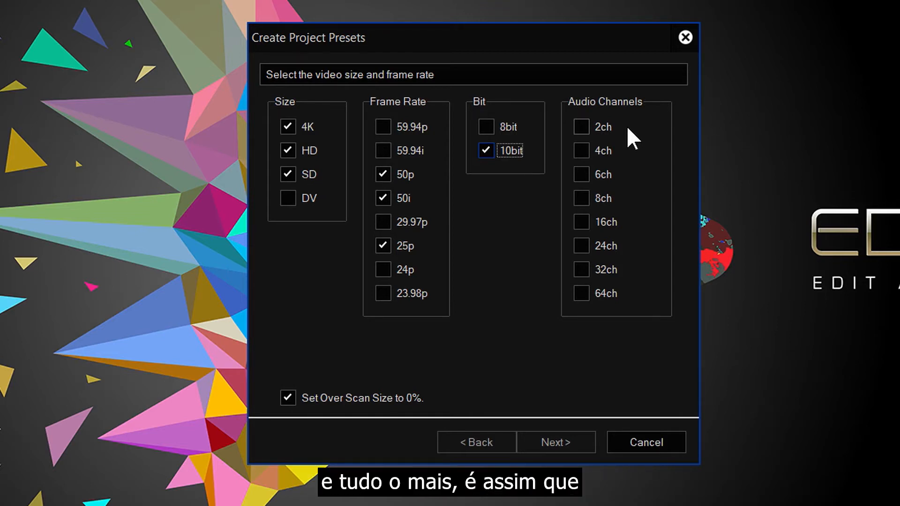
{"action": "left_click", "coordinate": [579, 127]}
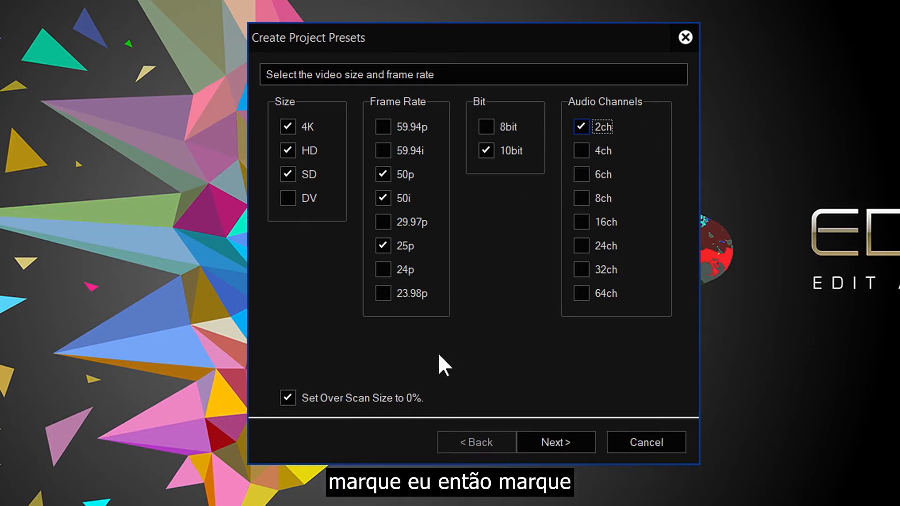
{"action": "left_click", "coordinate": [567, 440]}
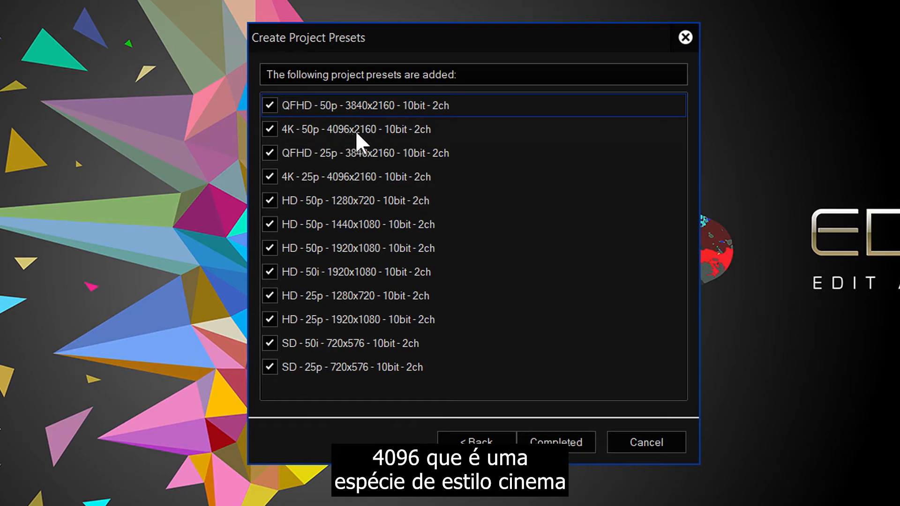
- Exclude both 4096x2160 presets, HD 50p 1440x1080 and HD 25p 1280x720, and create the remaining project presets
{"action": "left_click", "coordinate": [269, 128]}
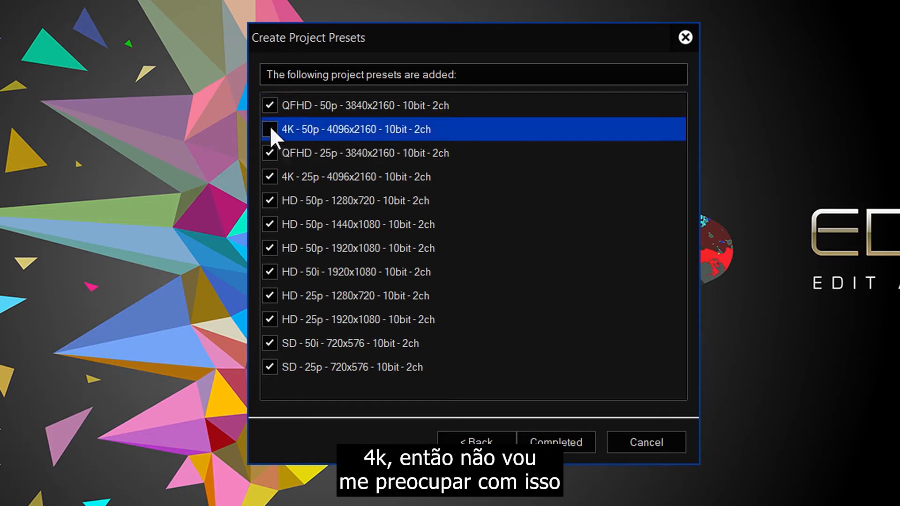
{"action": "left_click", "coordinate": [270, 177]}
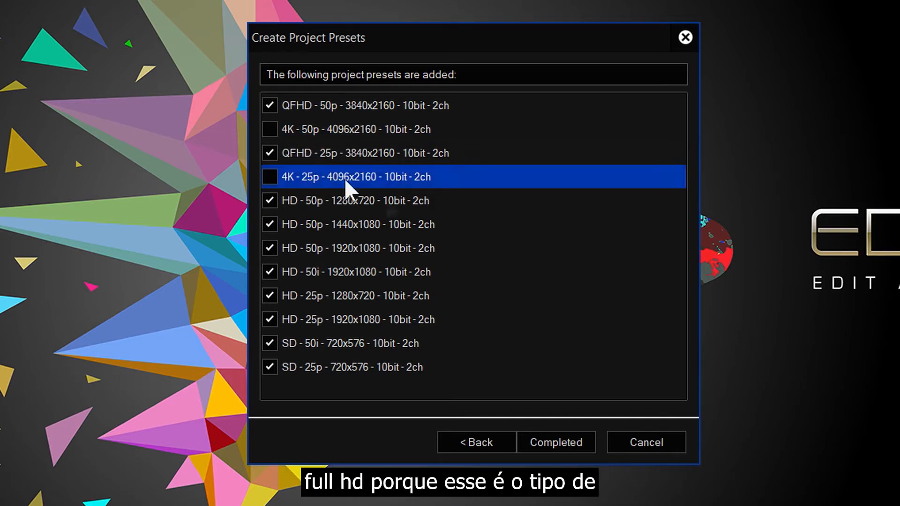
{"action": "left_click", "coordinate": [421, 152]}
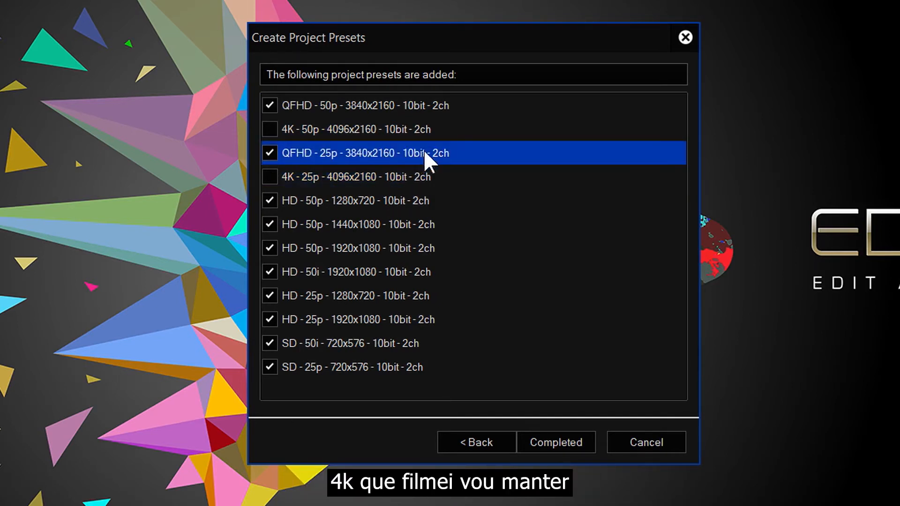
{"action": "left_click", "coordinate": [371, 200]}
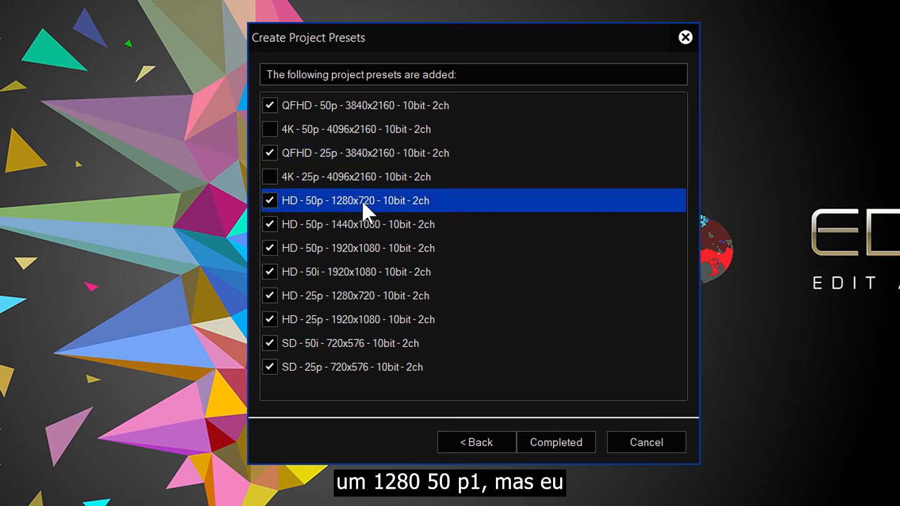
{"action": "left_click", "coordinate": [364, 224]}
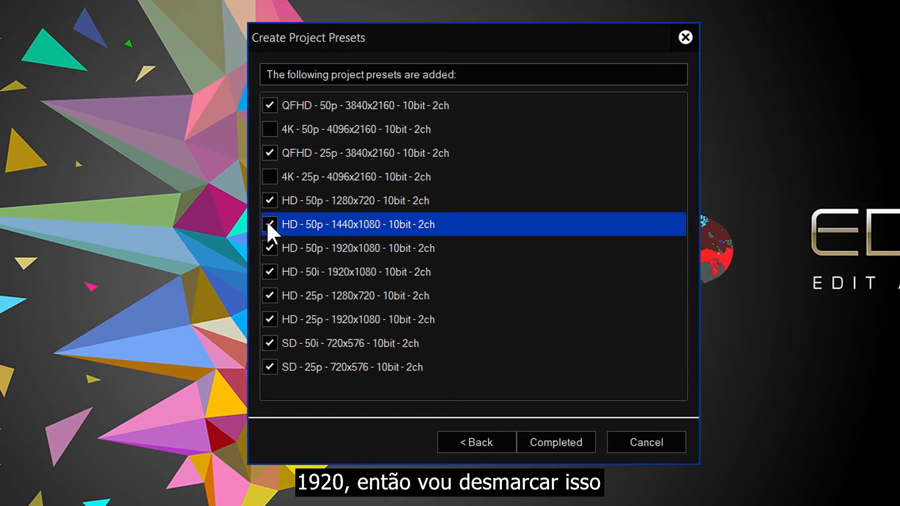
{"action": "left_click", "coordinate": [370, 296]}
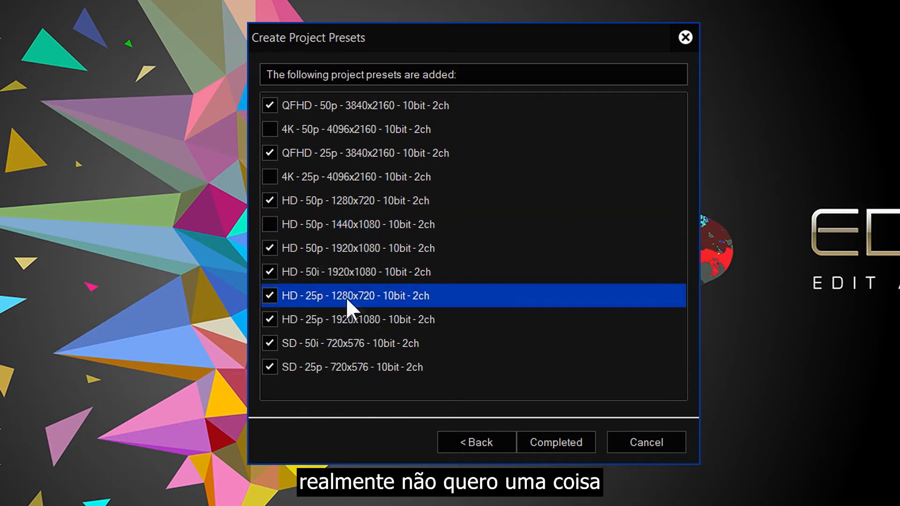
{"action": "left_click", "coordinate": [268, 295]}
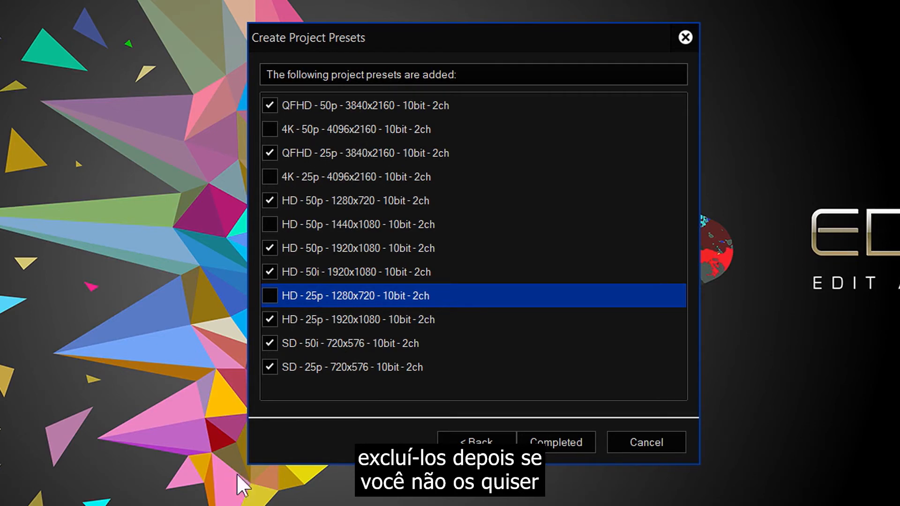
{"action": "left_click", "coordinate": [565, 448]}
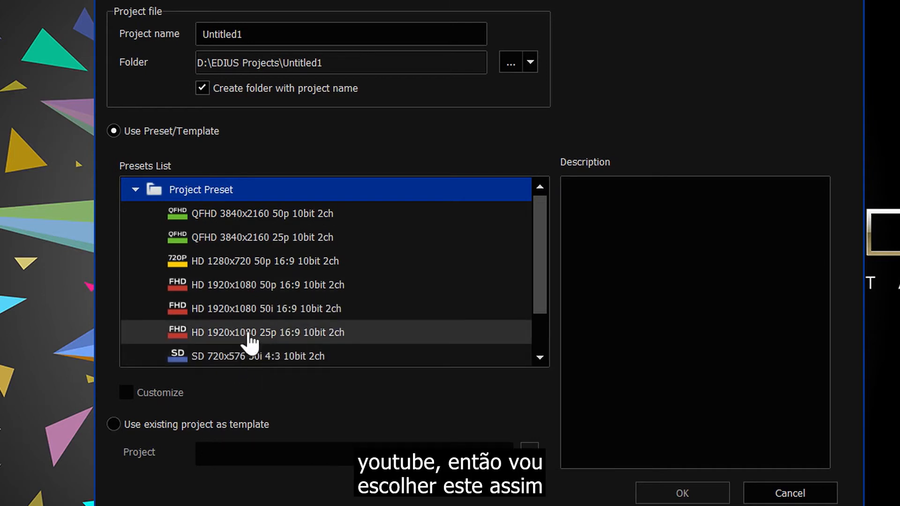
- Create the project Untitled1 with the HD 1920x1080 25p 16:9 10bit 2ch preset, without customizing it
{"action": "left_click", "coordinate": [243, 335]}
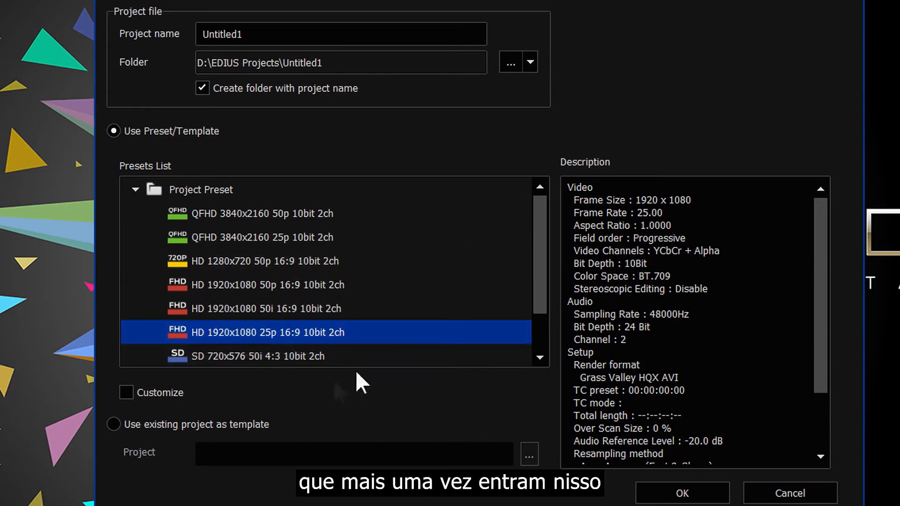
{"action": "left_click", "coordinate": [257, 358]}
{"action": "scroll", "coordinate": [288, 332], "scroll_direction": "down", "scroll_amount": 1}
{"action": "left_click", "coordinate": [277, 309]}
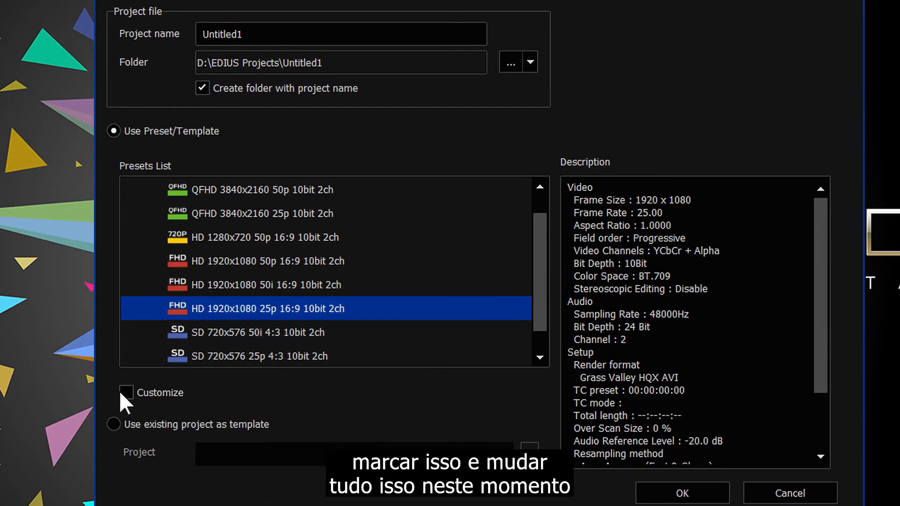
{"action": "left_click", "coordinate": [678, 492]}
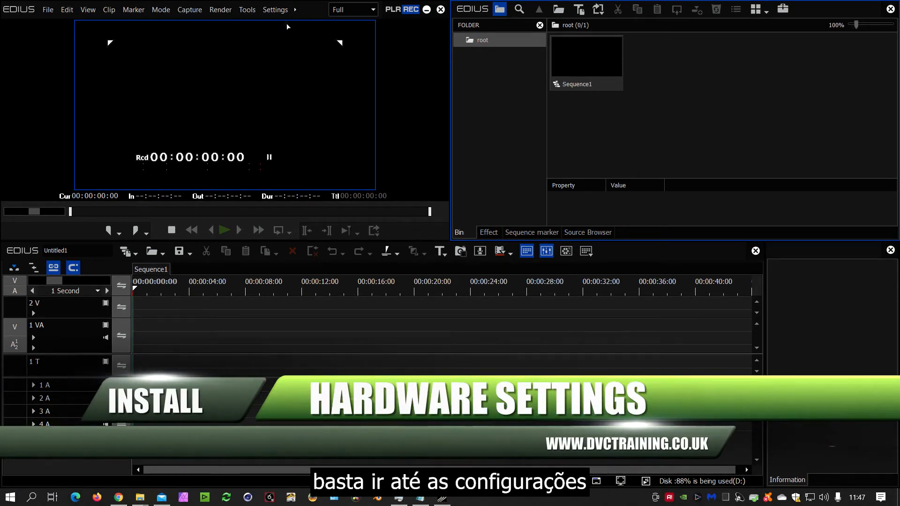
- Enable Intensity Pro as the preview device in the hardware section of the system settings
{"action": "left_click", "coordinate": [276, 9]}
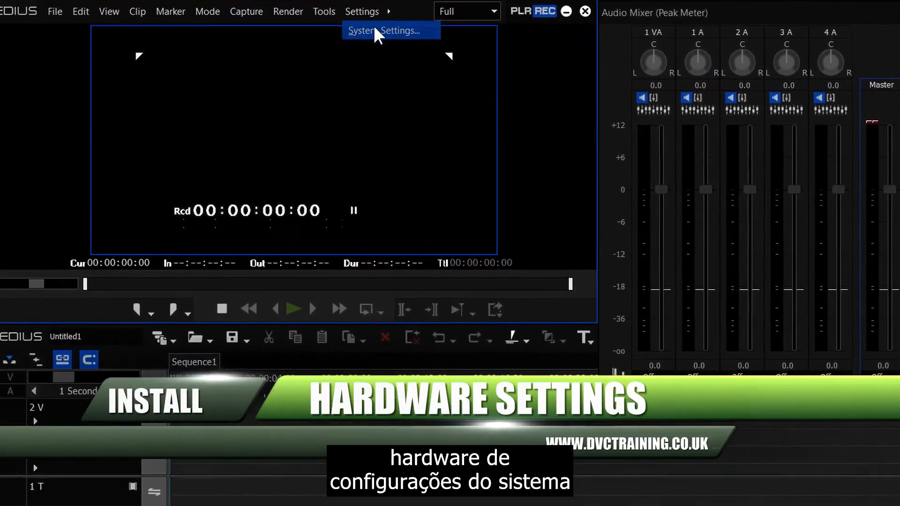
{"action": "left_click", "coordinate": [372, 30]}
{"action": "left_click", "coordinate": [70, 61]}
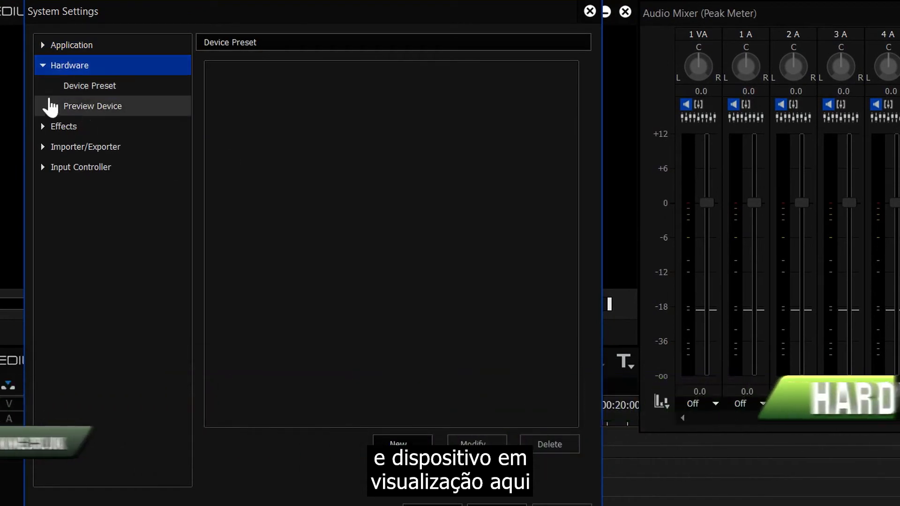
{"action": "left_click", "coordinate": [52, 107]}
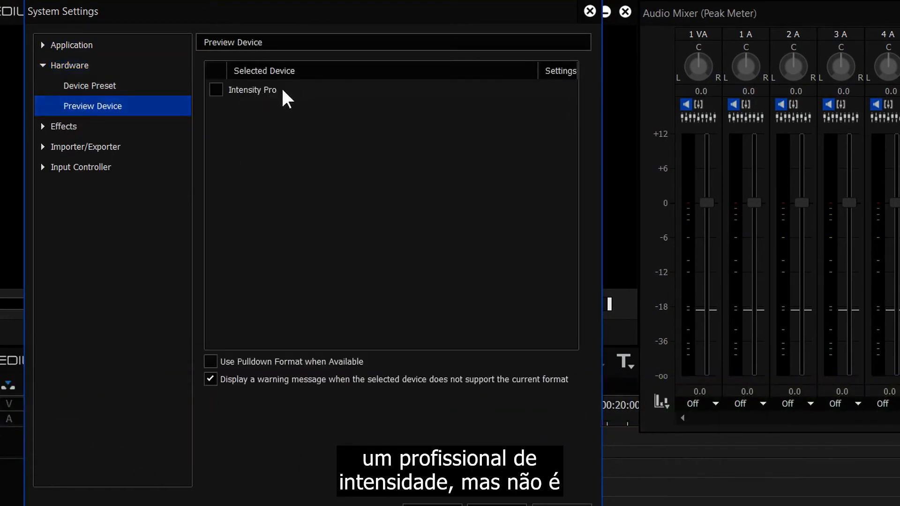
{"action": "left_click", "coordinate": [211, 90]}
{"action": "left_click", "coordinate": [214, 89]}
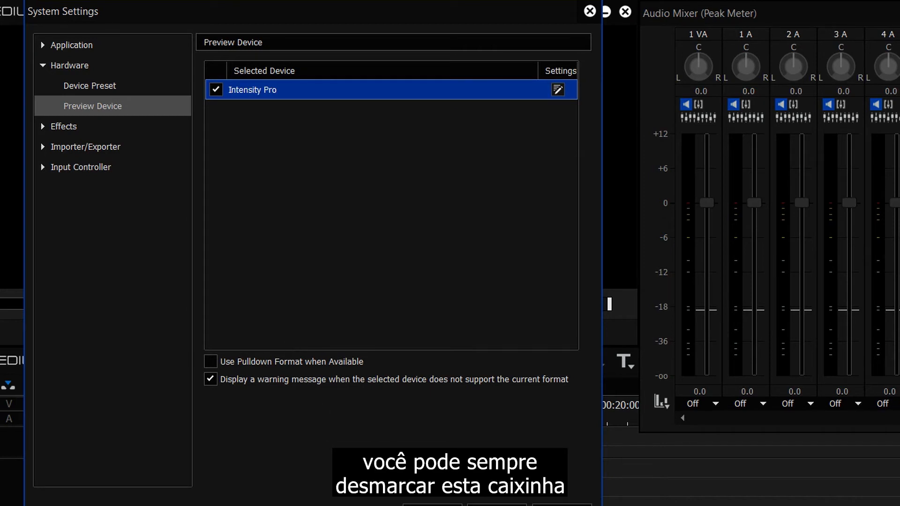
- Turn off the warning for formats the selected preview device does not support, apply the change, and show the device presets
{"action": "left_click", "coordinate": [211, 380]}
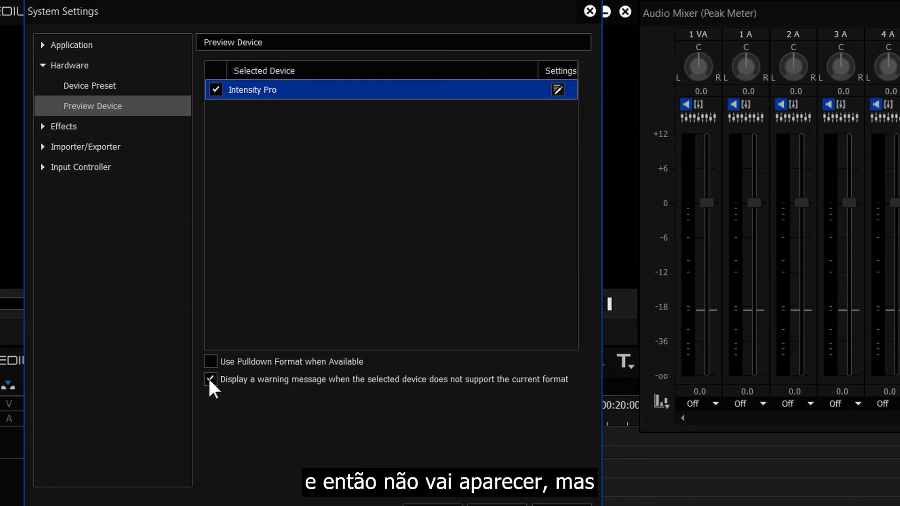
{"action": "left_click", "coordinate": [241, 92]}
{"action": "left_click", "coordinate": [562, 505]}
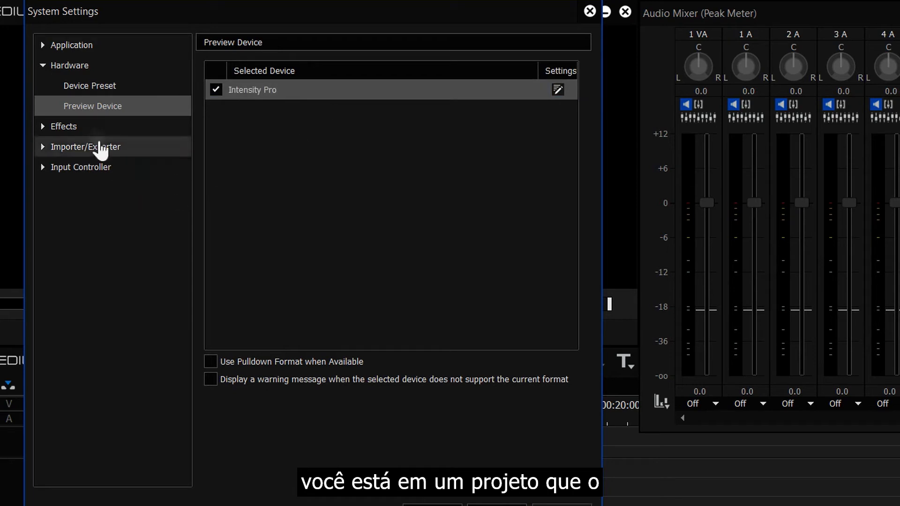
{"action": "left_click", "coordinate": [89, 93]}
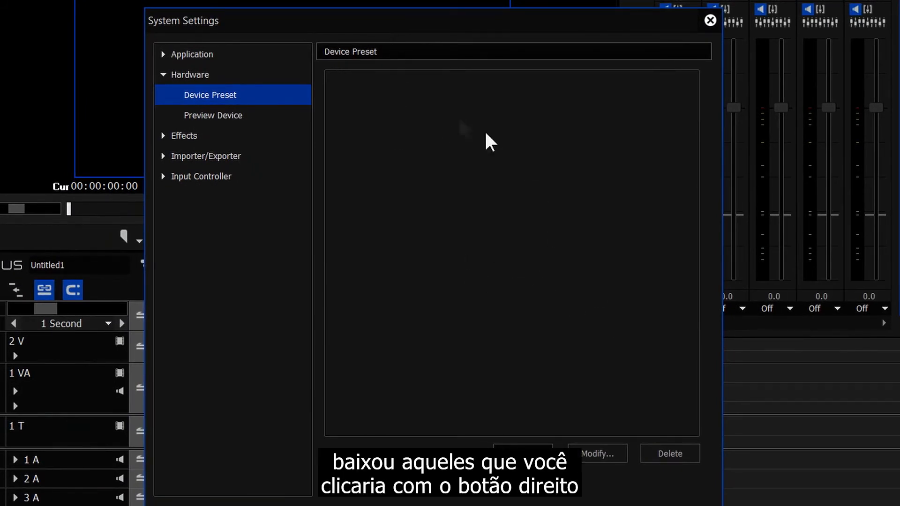
{"action": "right_click", "coordinate": [442, 120]}
{"action": "left_click", "coordinate": [453, 144]}
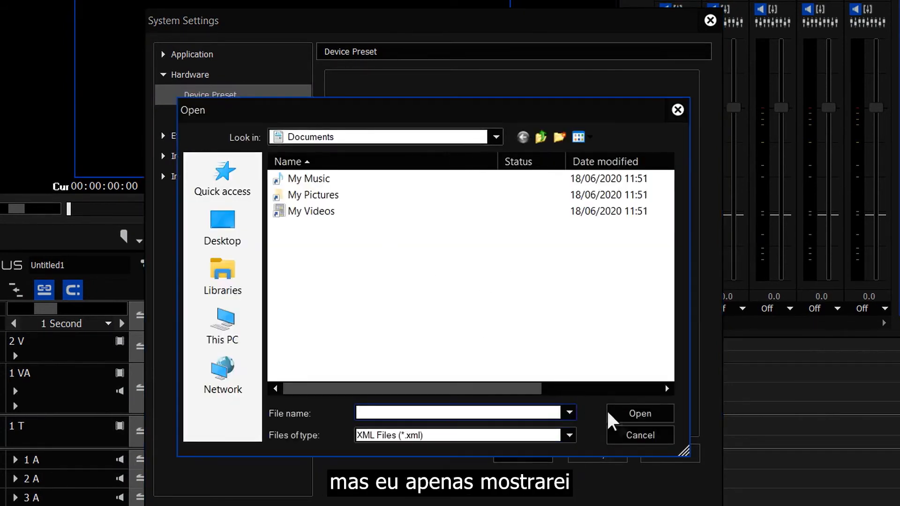
{"action": "left_click", "coordinate": [638, 435]}
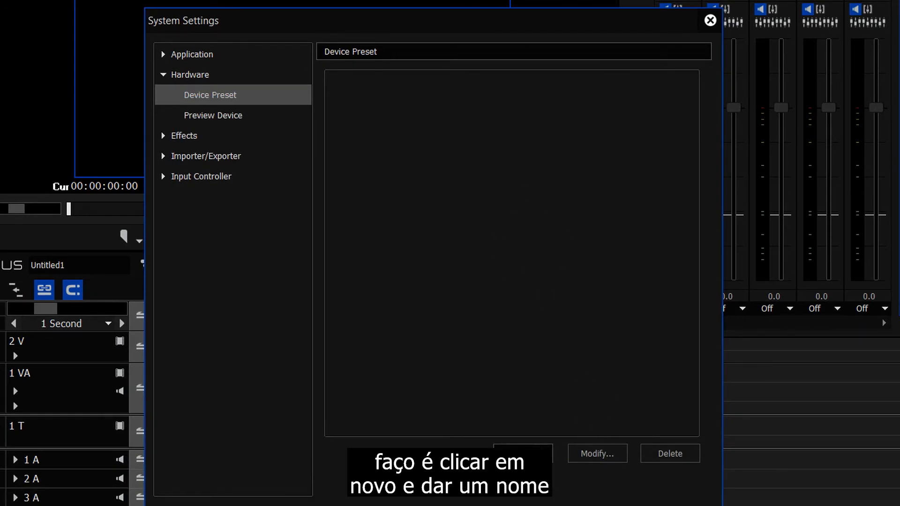
- Start a new device preset named "bm sd 4x3", keep its default icon, and continue to the input hardware and format settings
{"action": "left_click", "coordinate": [523, 453]}
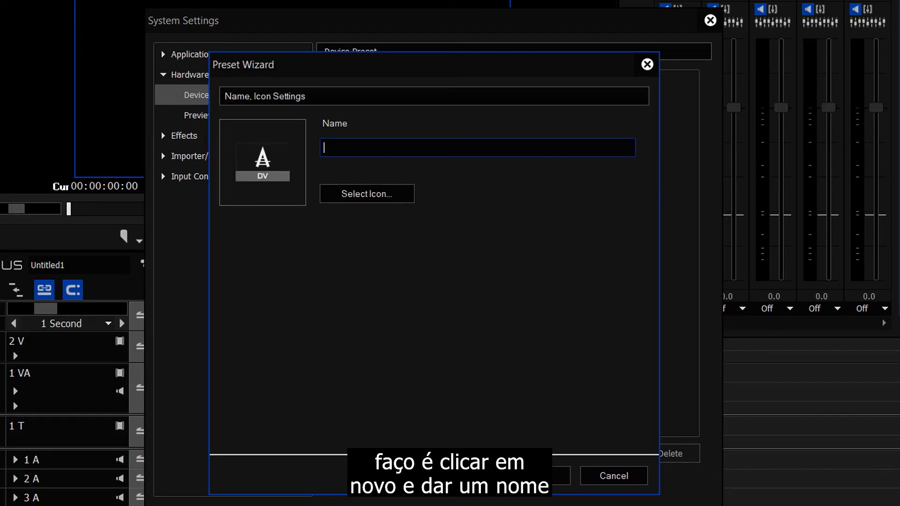
{"action": "type", "text": "bm sd 4x3"}
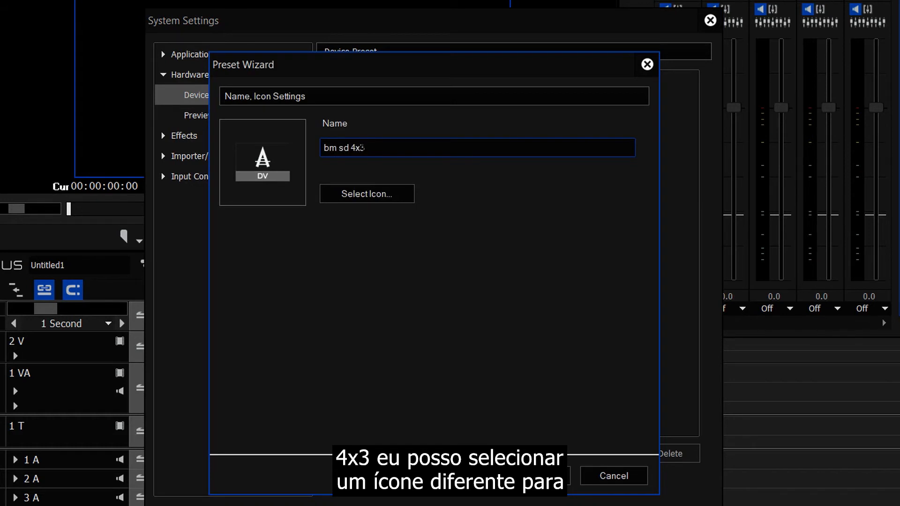
{"action": "left_click", "coordinate": [372, 195]}
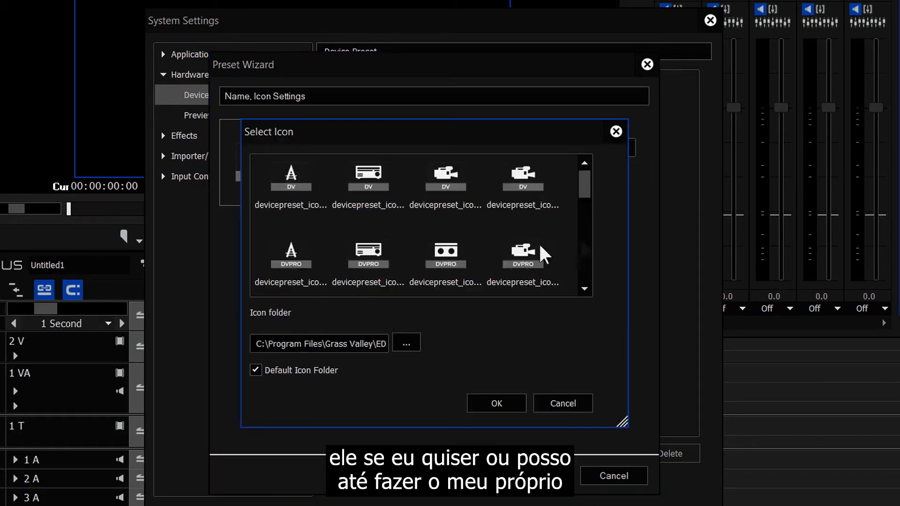
{"action": "left_click", "coordinate": [552, 406]}
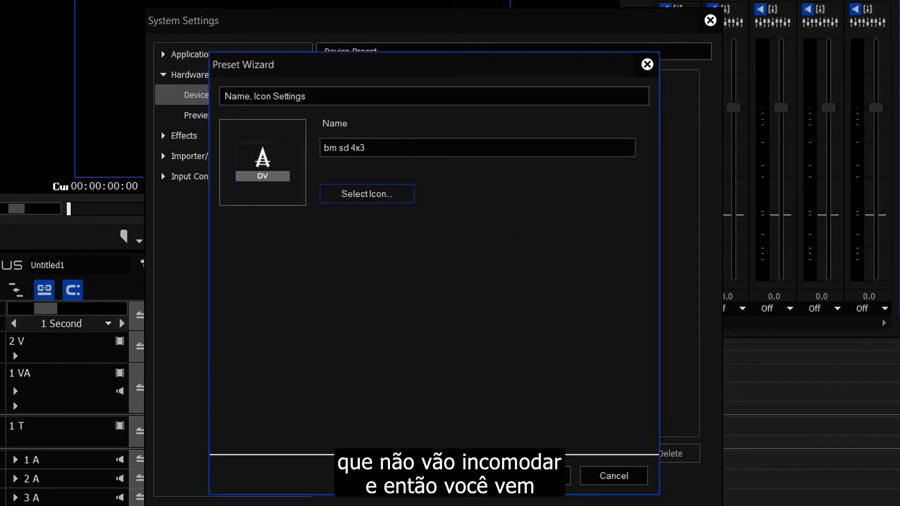
{"action": "left_click", "coordinate": [534, 471]}
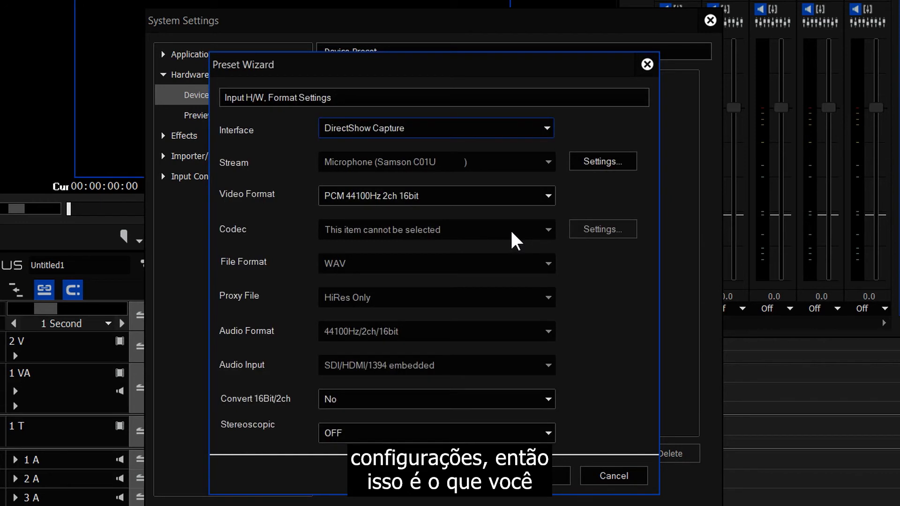
- Set the preset's input interface to Intensity Pro and its video format to [8bit] 720x576 50i 4:3 (DVD)
{"action": "left_click_drag", "start_coordinate": [374, 68], "coordinate": [376, 63]}
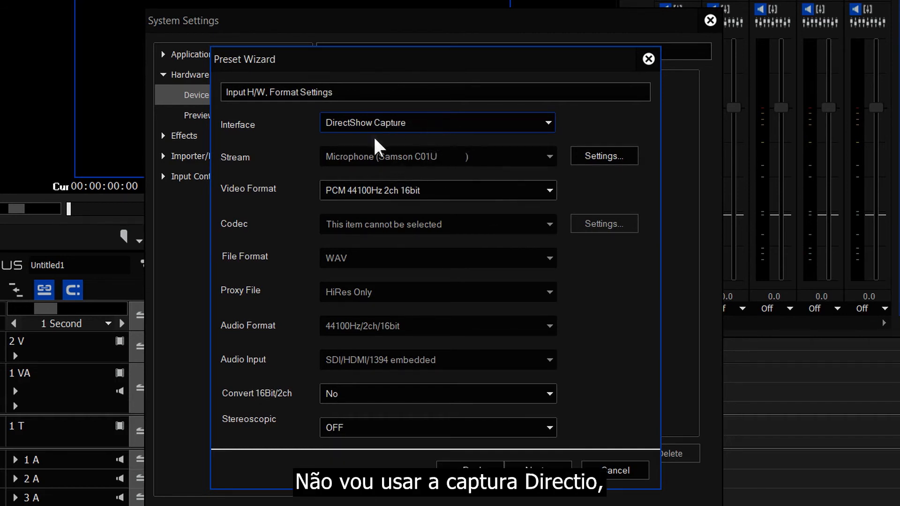
{"action": "left_click", "coordinate": [406, 126]}
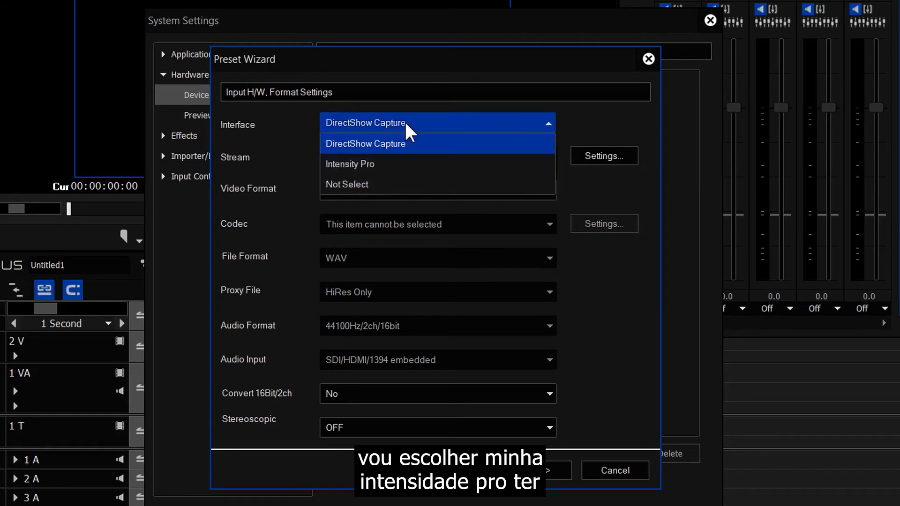
{"action": "left_click", "coordinate": [353, 164]}
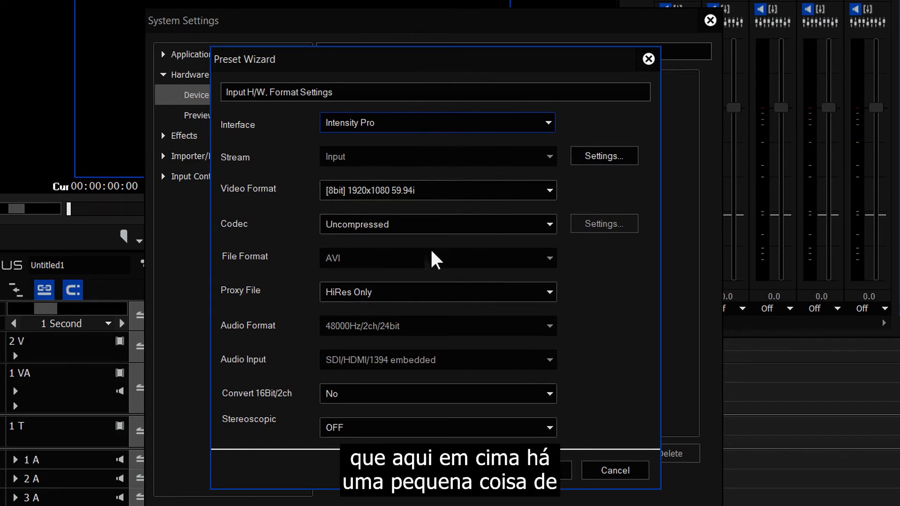
{"action": "left_click", "coordinate": [594, 158]}
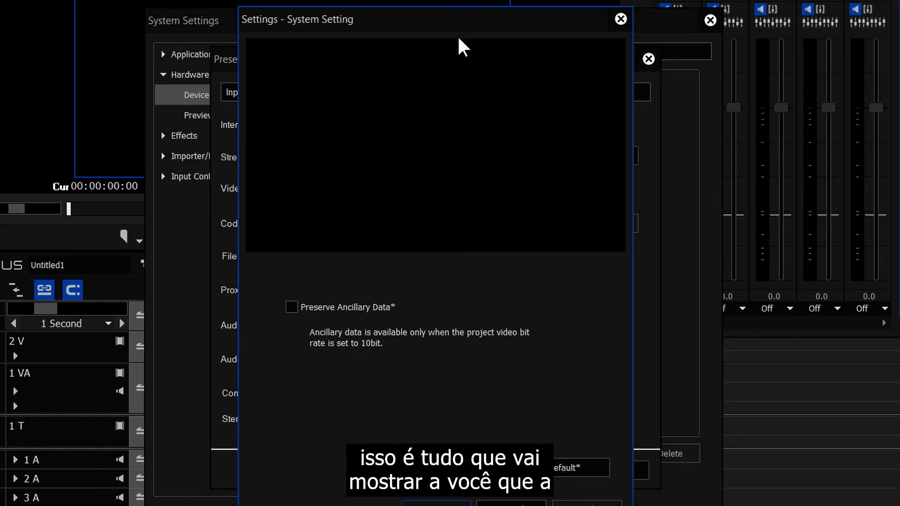
{"action": "left_click", "coordinate": [507, 501]}
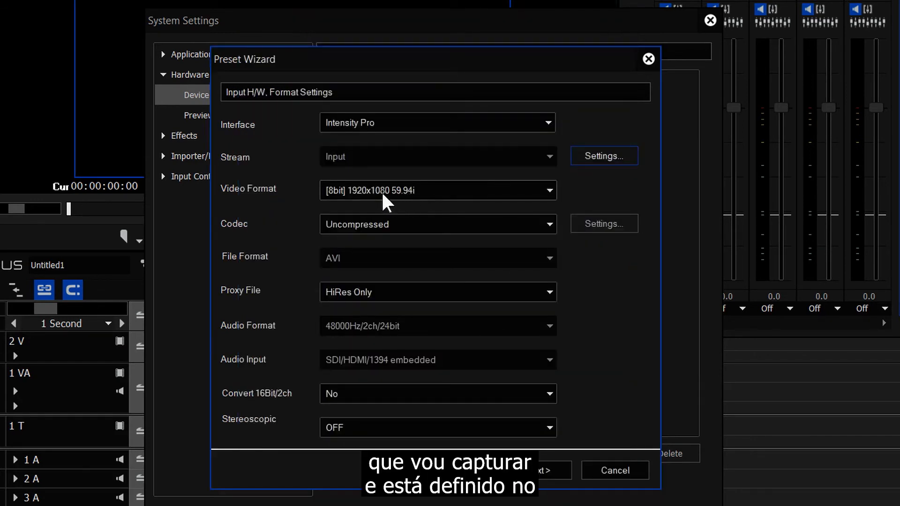
{"action": "left_click", "coordinate": [548, 190]}
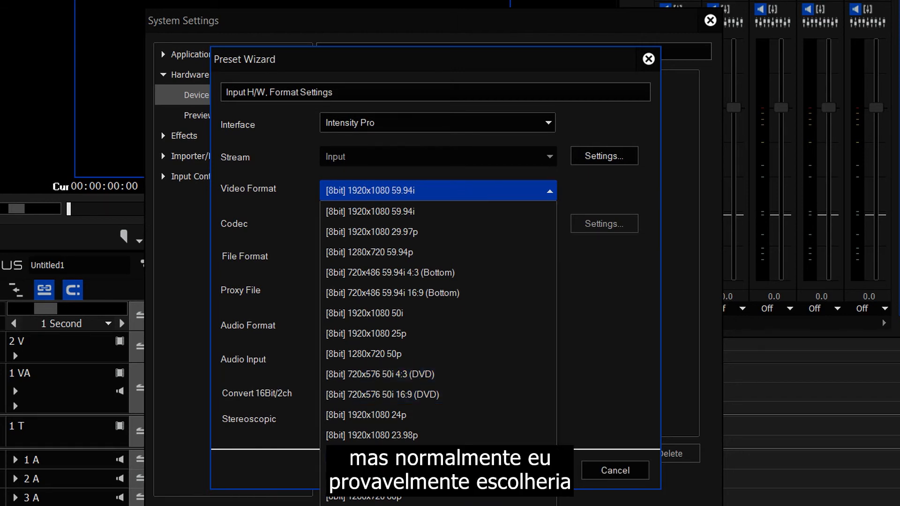
{"action": "left_click", "coordinate": [385, 373]}
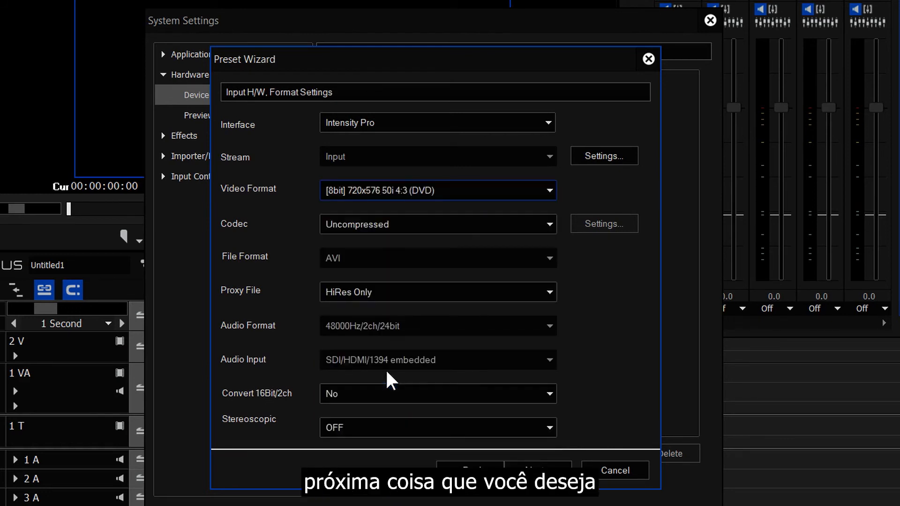
- Choose the Grass Valley HQ codec for the preset and set its quality to Online(Fine)
{"action": "left_click", "coordinate": [539, 224]}
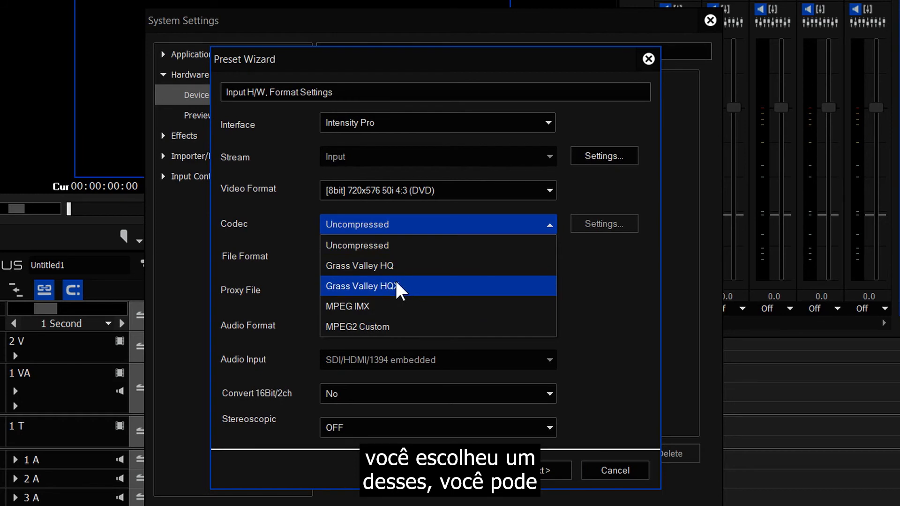
{"action": "left_click", "coordinate": [393, 265]}
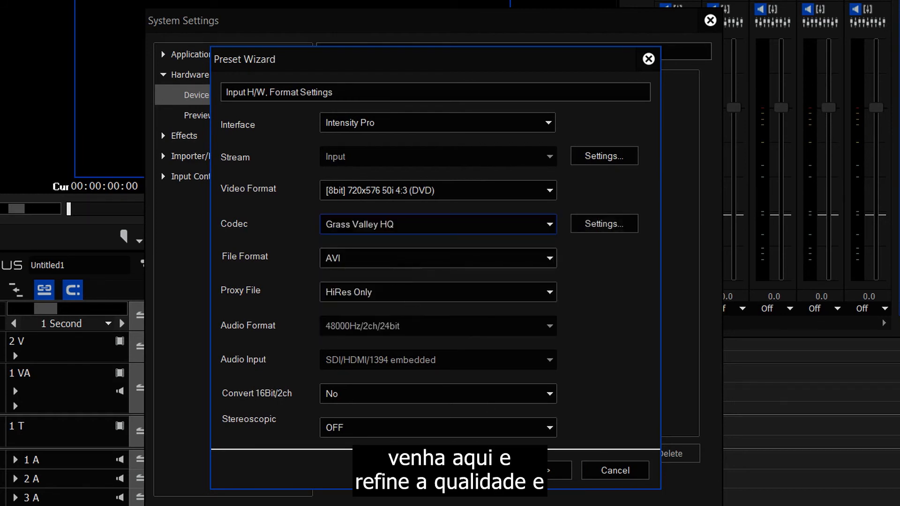
{"action": "left_click", "coordinate": [607, 230]}
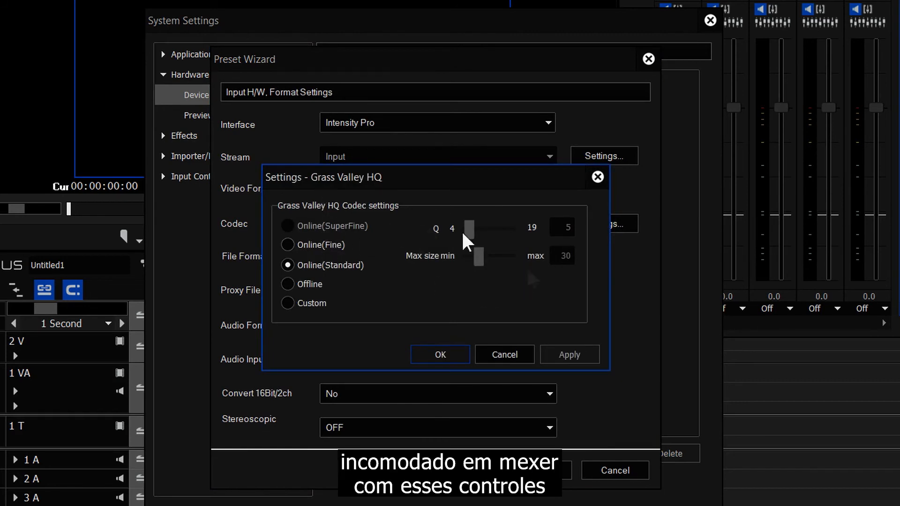
{"action": "key", "text": "Up"}
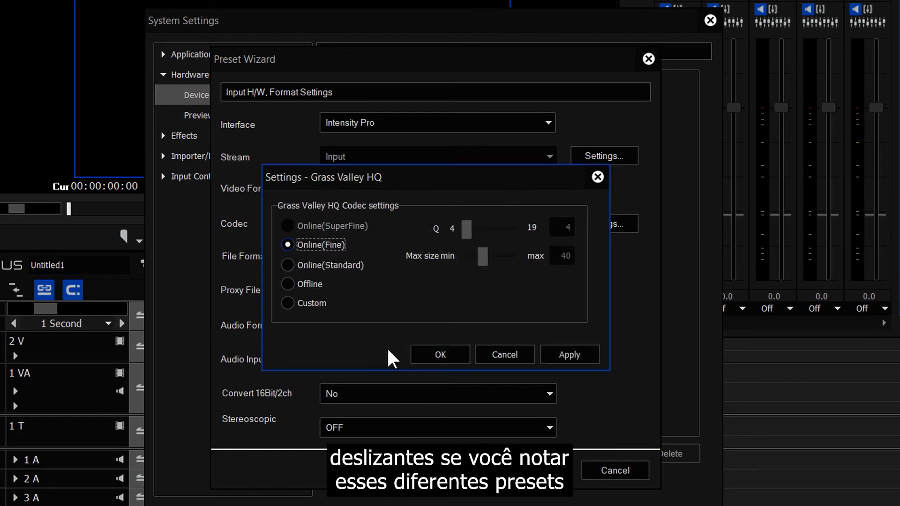
{"action": "left_click", "coordinate": [290, 264]}
{"action": "left_click", "coordinate": [298, 283]}
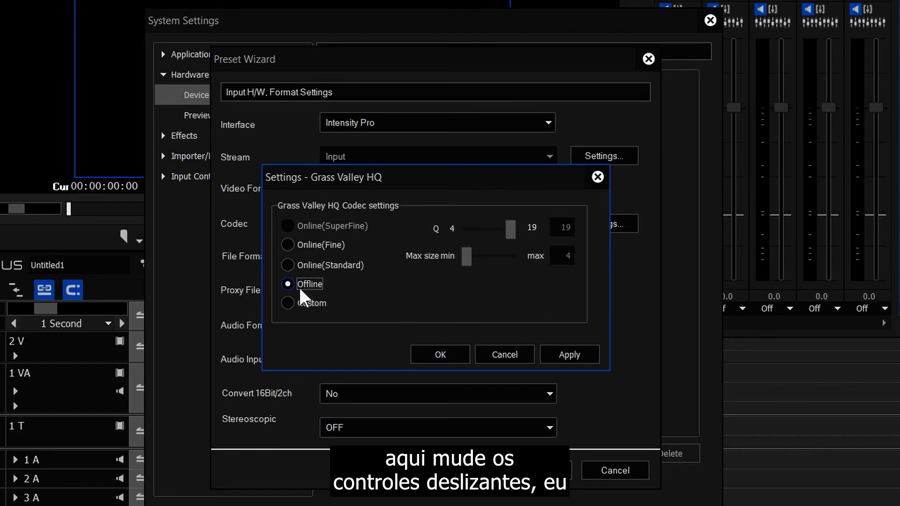
{"action": "left_click", "coordinate": [308, 265]}
{"action": "left_click", "coordinate": [305, 244]}
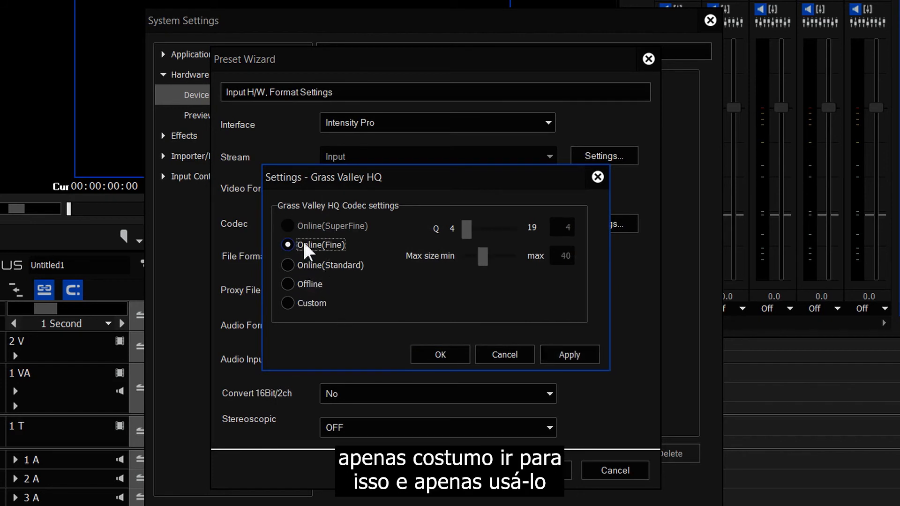
{"action": "left_click", "coordinate": [441, 352]}
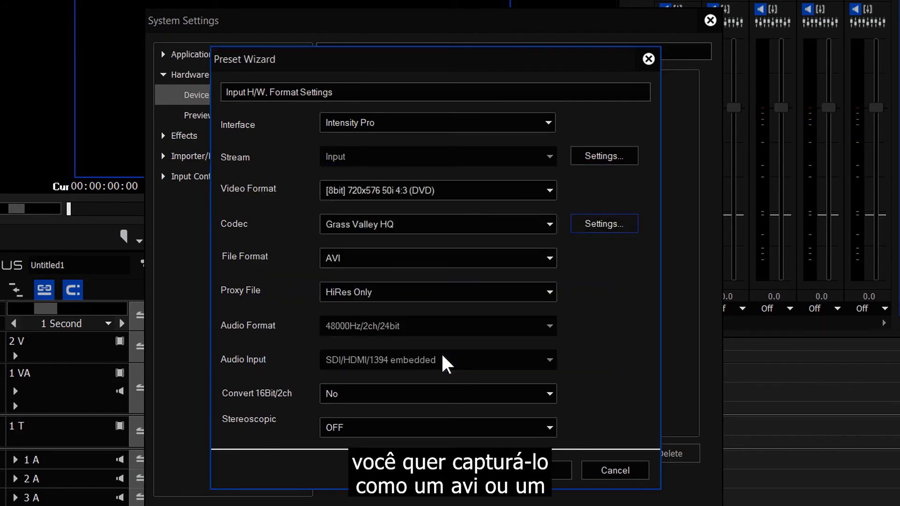
- Keep AVI as the file format, leave the output hardware unselected, and proceed to the preset's check summary
{"action": "left_click", "coordinate": [356, 258]}
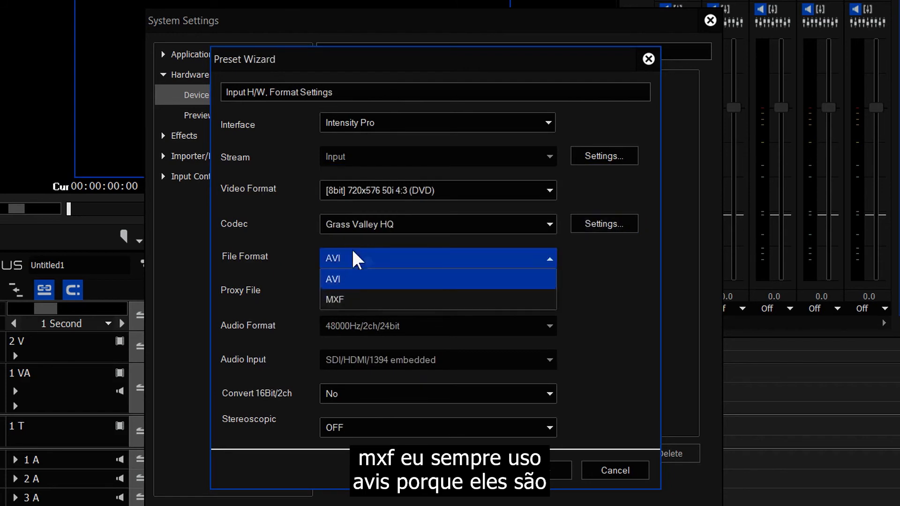
{"action": "left_click", "coordinate": [352, 278]}
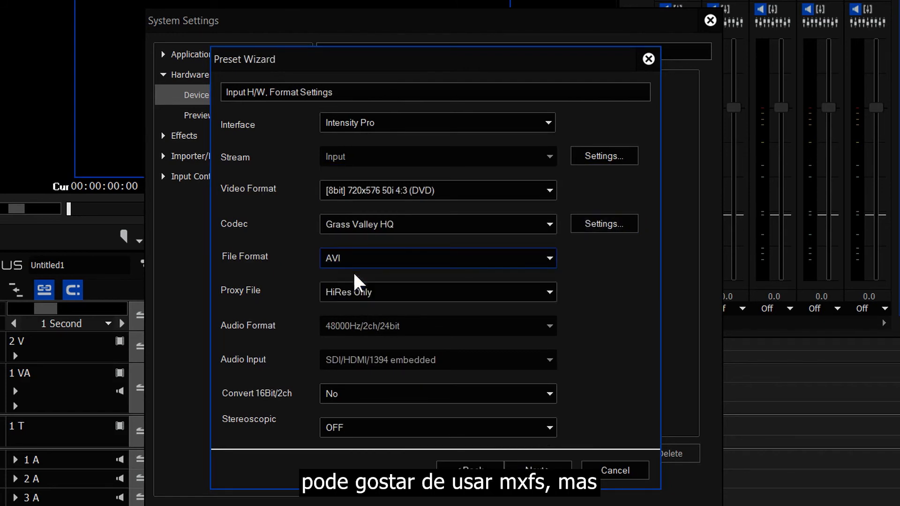
{"action": "left_click", "coordinate": [377, 258]}
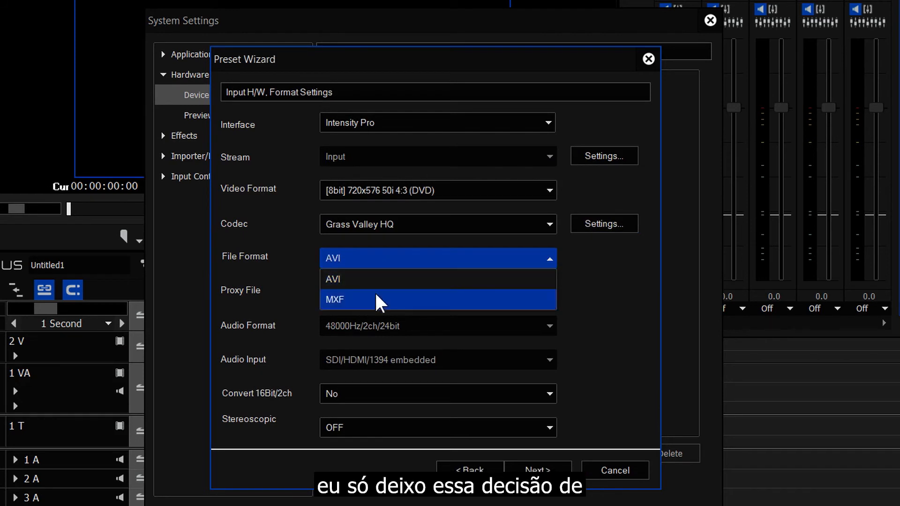
{"action": "left_click", "coordinate": [379, 261]}
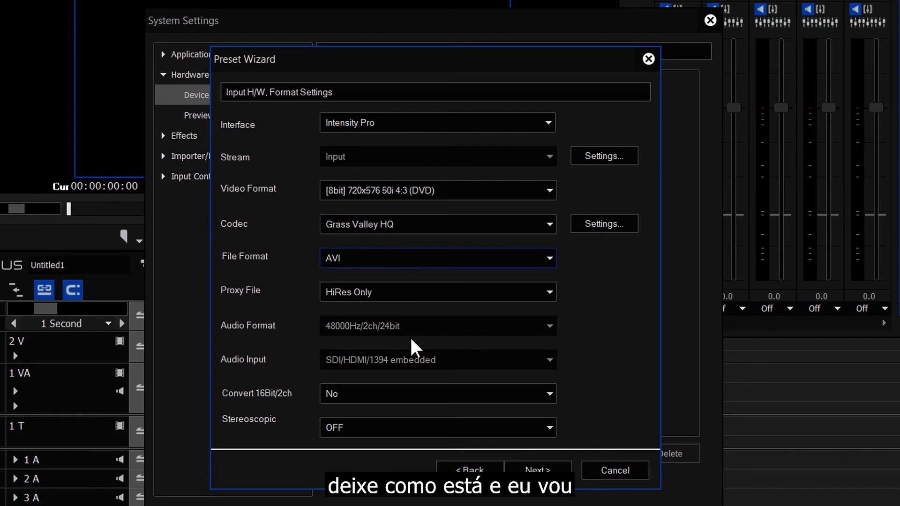
{"action": "key", "text": "Tab"}
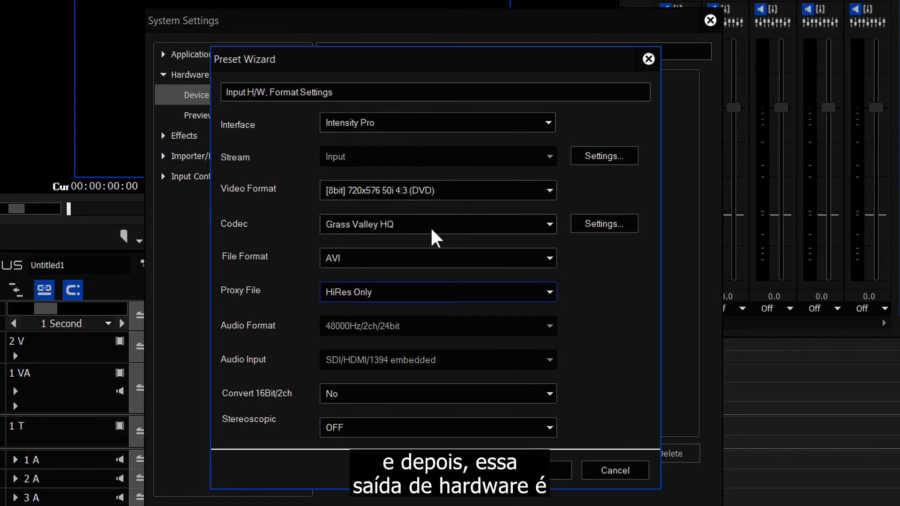
{"action": "left_click", "coordinate": [544, 470]}
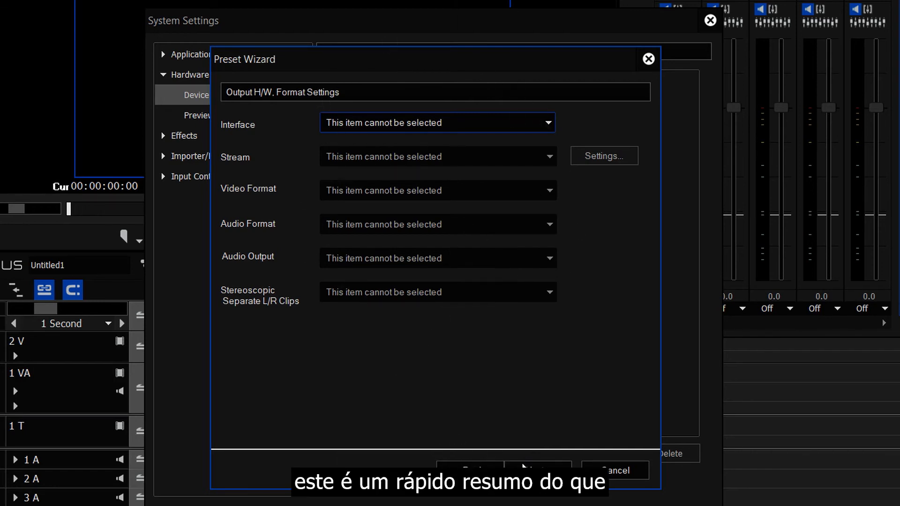
{"action": "left_click", "coordinate": [523, 466]}
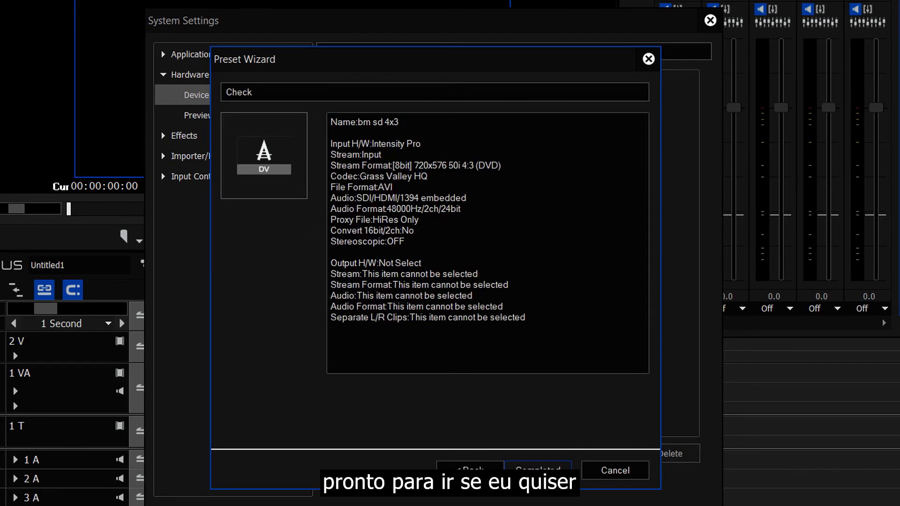
- Save the completed bm sd 4x3 device preset and select it as the input device, accepting the reel number defaults
{"action": "left_click", "coordinate": [535, 473]}
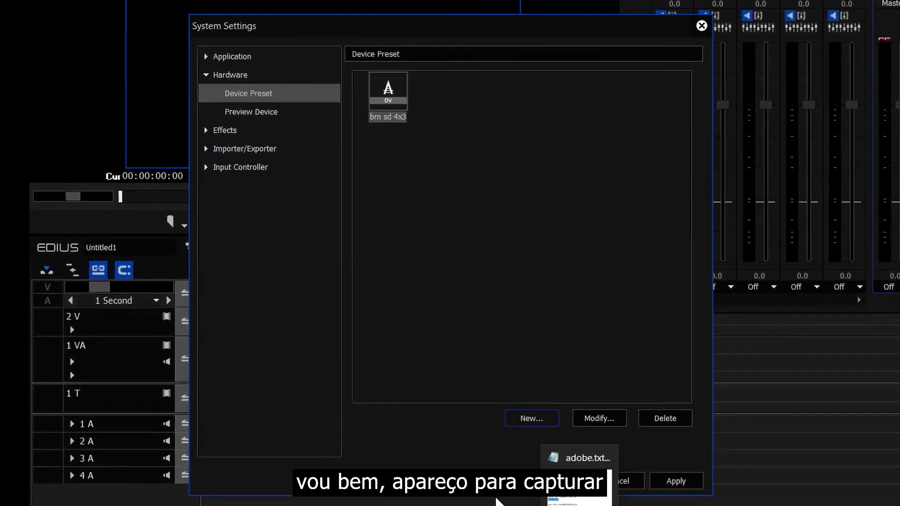
{"action": "left_click", "coordinate": [558, 482]}
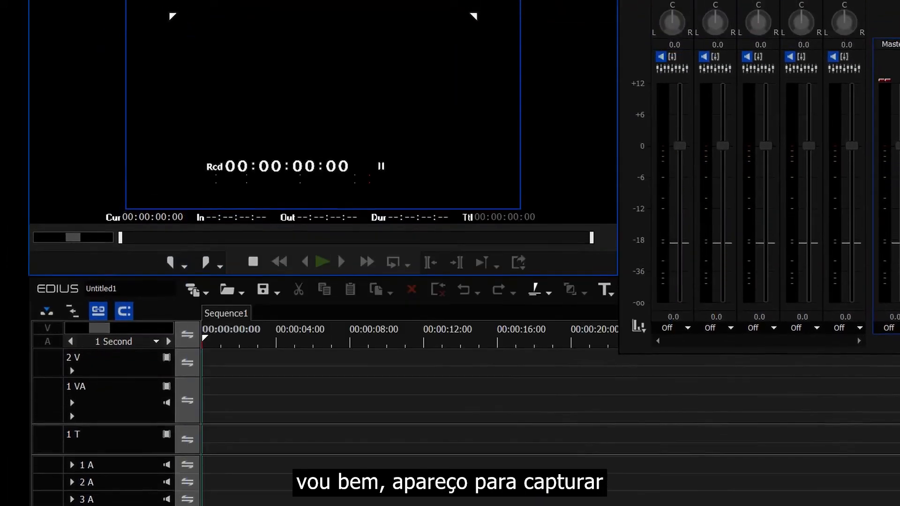
{"action": "left_click", "coordinate": [281, 19]}
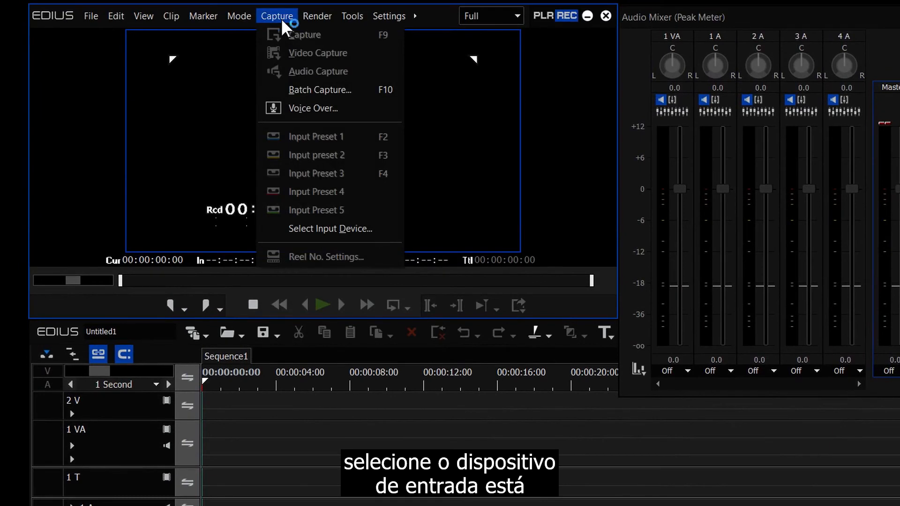
{"action": "left_click", "coordinate": [310, 226]}
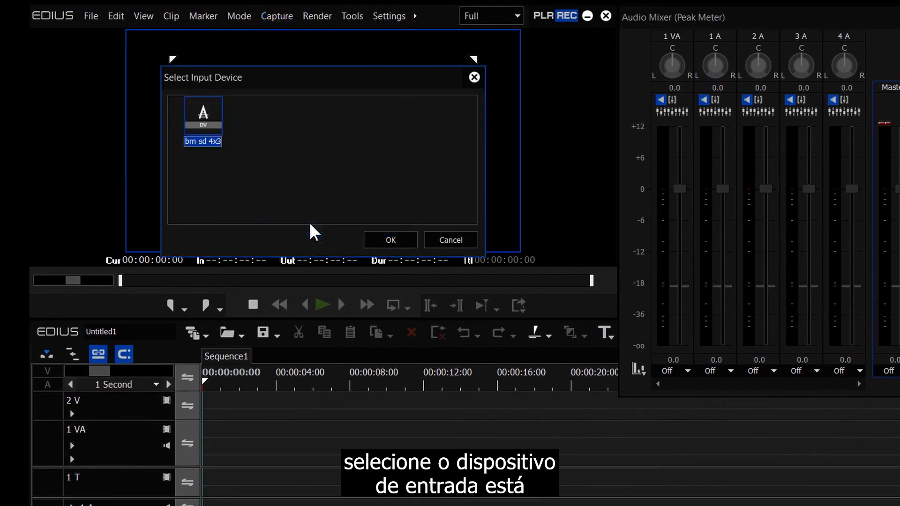
{"action": "left_click", "coordinate": [392, 240]}
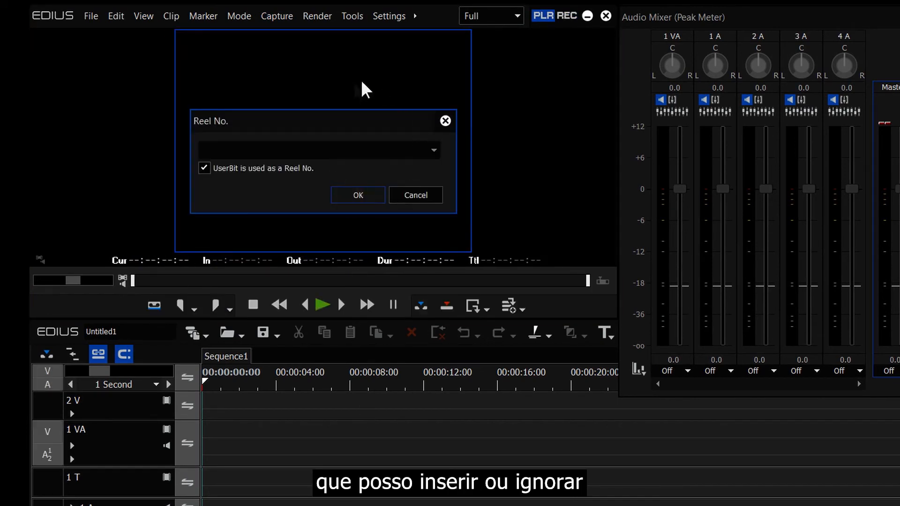
{"action": "left_click", "coordinate": [358, 195]}
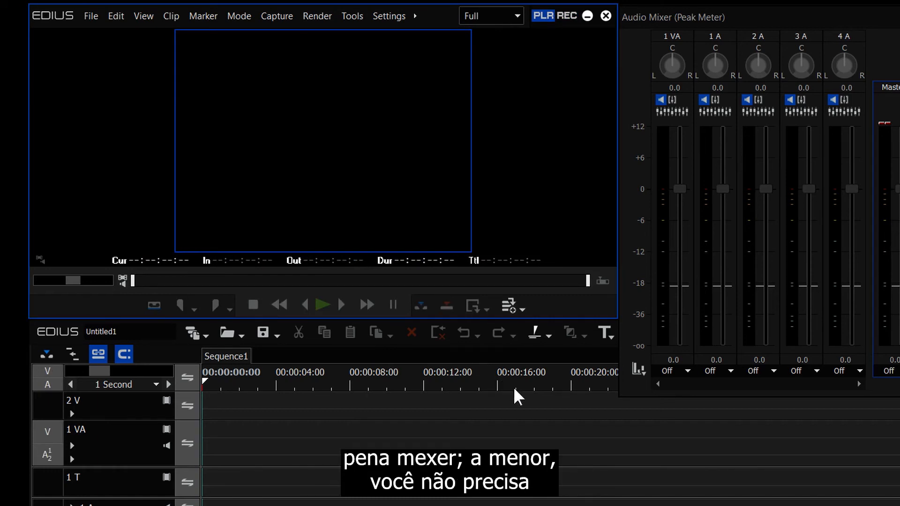
- Assign the bm sd 4x3 device preset to Input Preset 1 in the system settings and save the change
{"action": "left_click", "coordinate": [388, 17]}
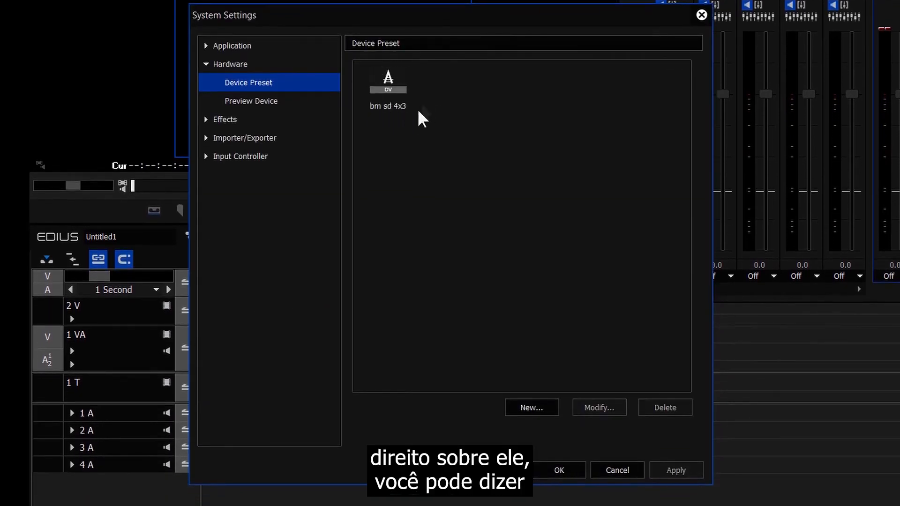
{"action": "left_click", "coordinate": [387, 80]}
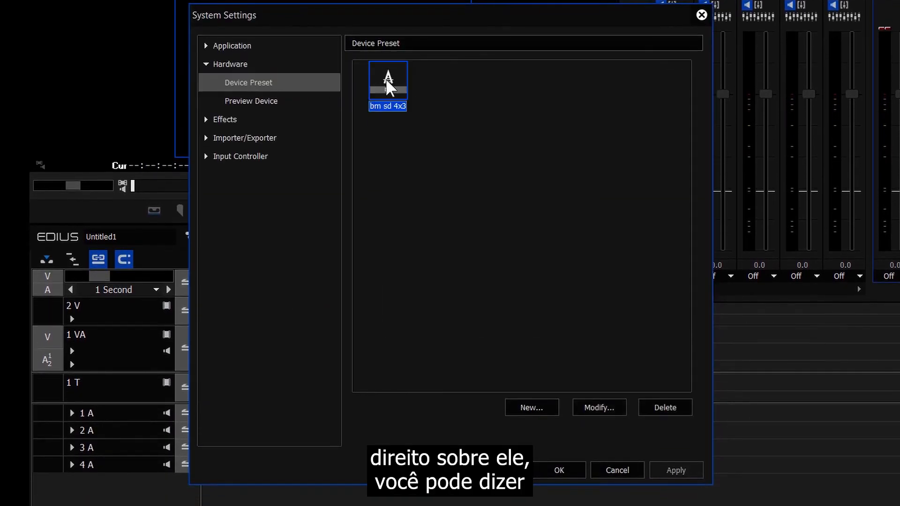
{"action": "right_click", "coordinate": [386, 81]}
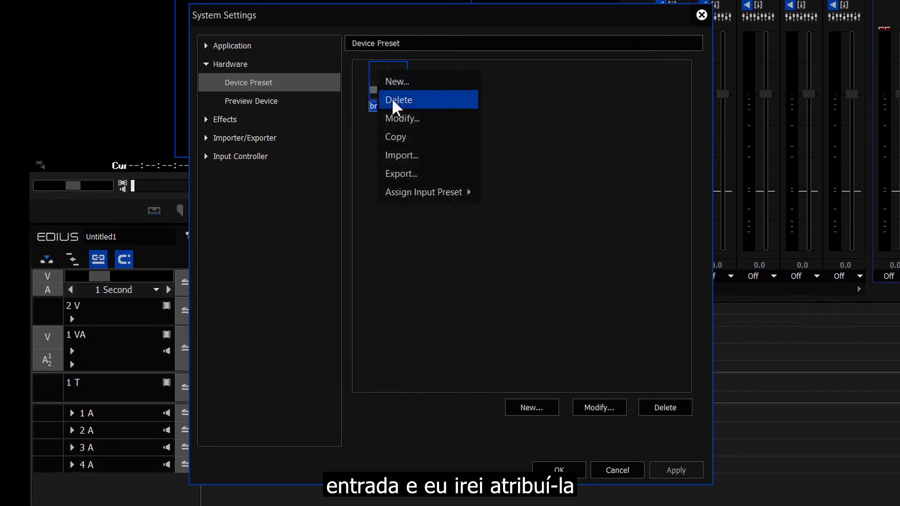
{"action": "mouse_move", "coordinate": [427, 191]}
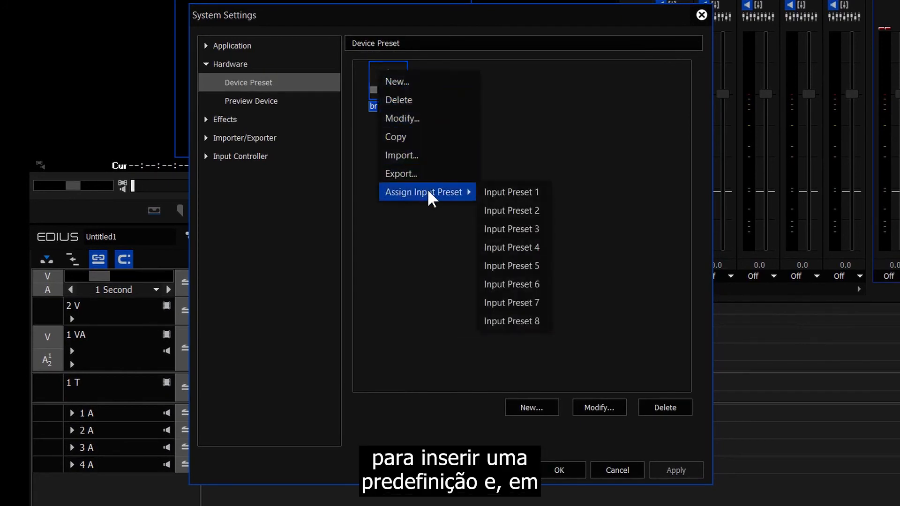
{"action": "left_click", "coordinate": [506, 191]}
{"action": "left_click", "coordinate": [559, 470]}
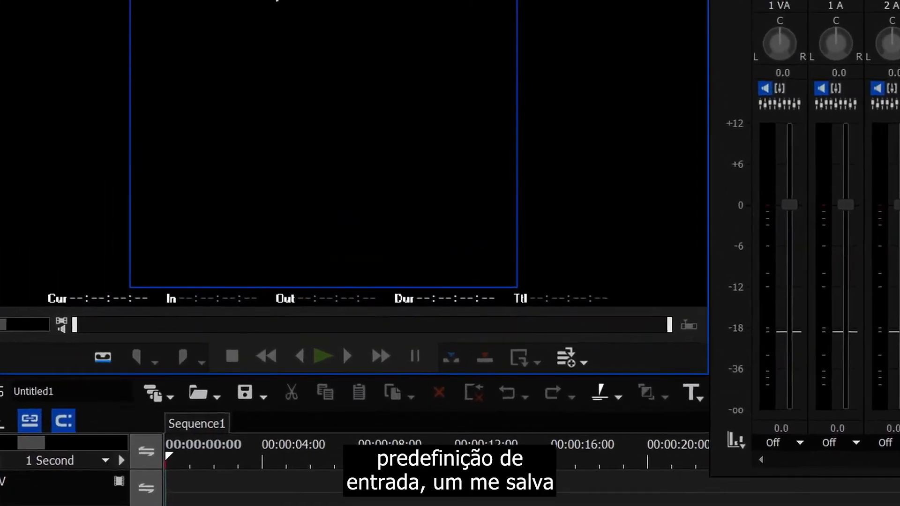
{"action": "left_click", "coordinate": [255, 12]}
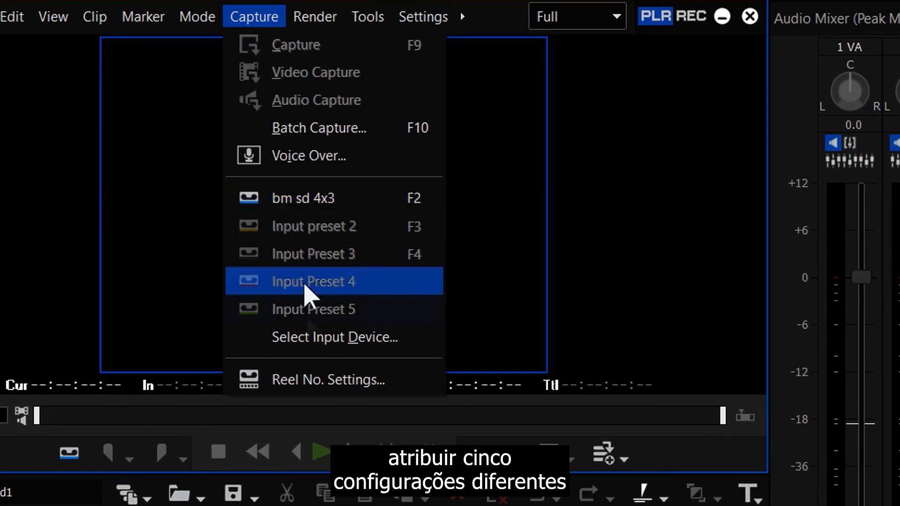
{"action": "left_click", "coordinate": [316, 343]}
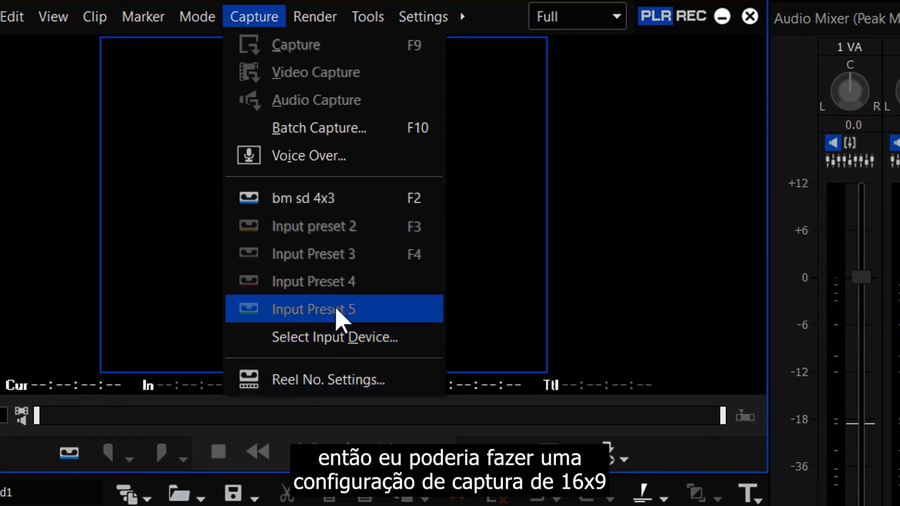
{"action": "left_click", "coordinate": [336, 235]}
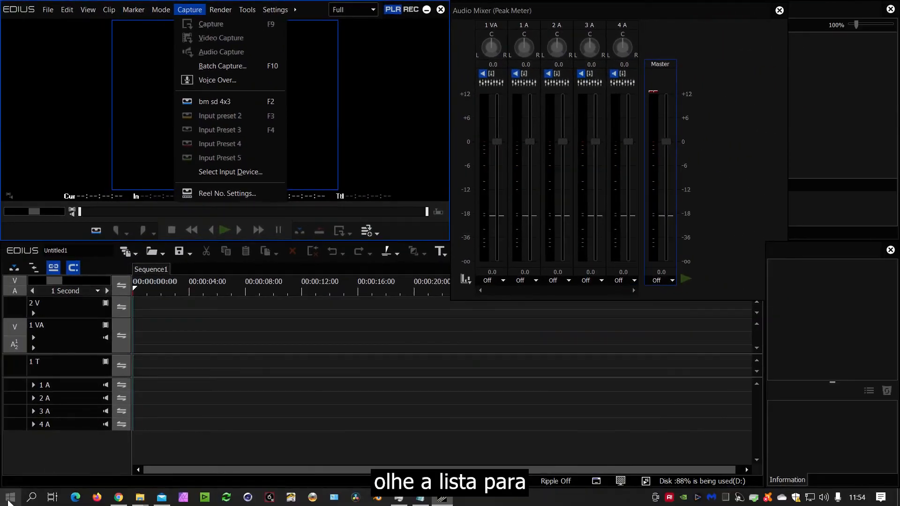
- Launch Blackmagic Desktop Video Setup from the Windows program list and open the Intensity Pro card's settings
{"action": "left_click", "coordinate": [11, 497]}
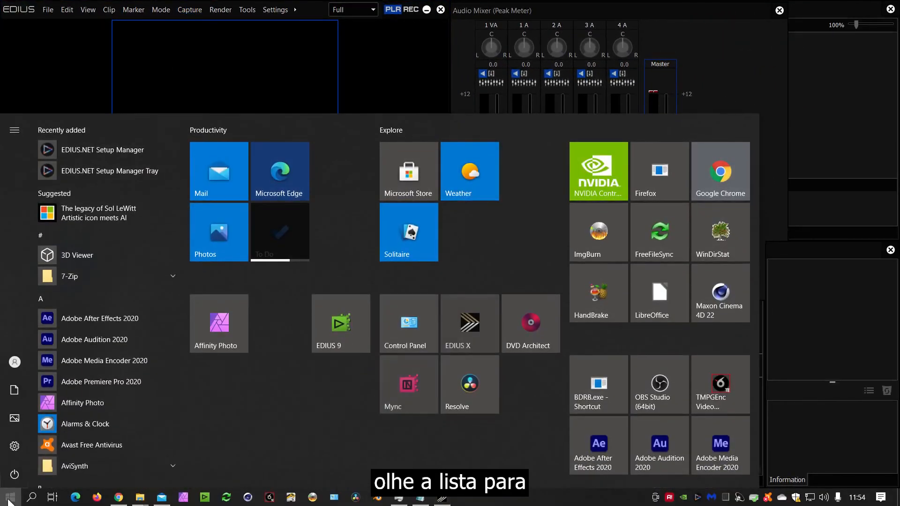
{"action": "scroll", "coordinate": [110, 367], "scroll_direction": "down", "scroll_amount": 4}
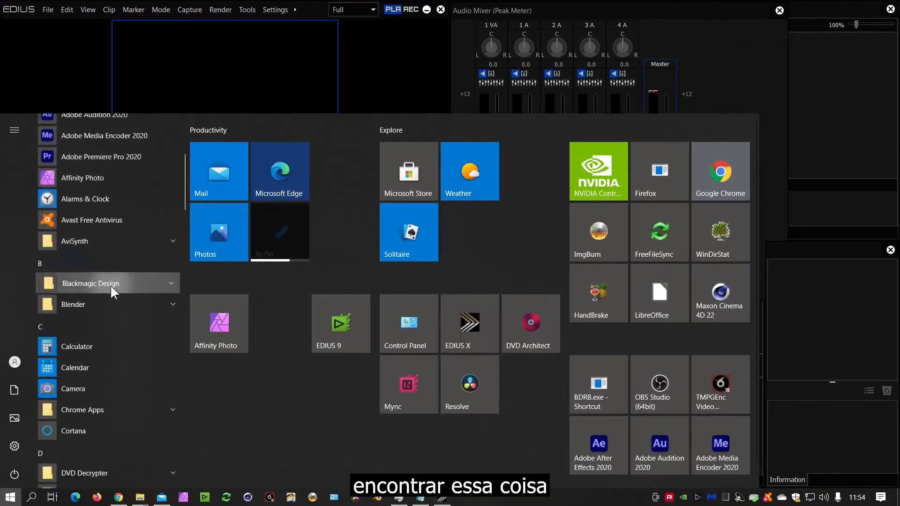
{"action": "left_click", "coordinate": [110, 283]}
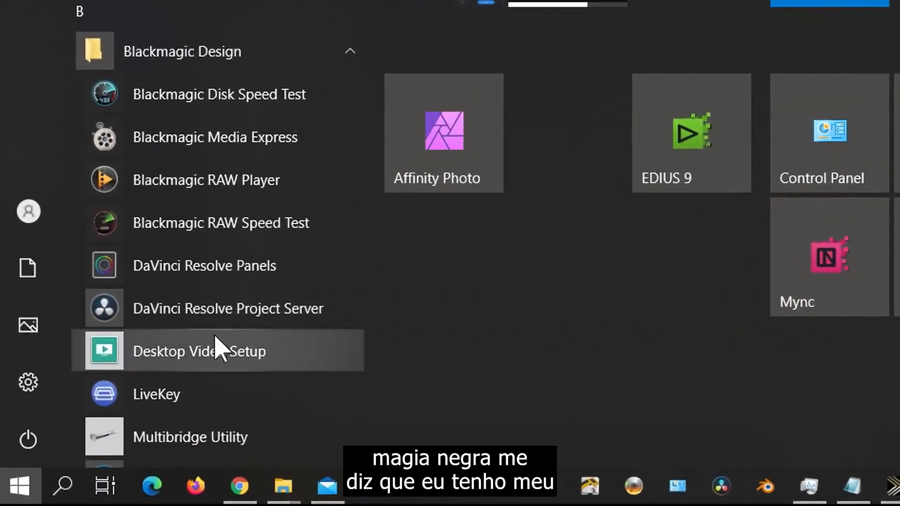
{"action": "left_click", "coordinate": [216, 349]}
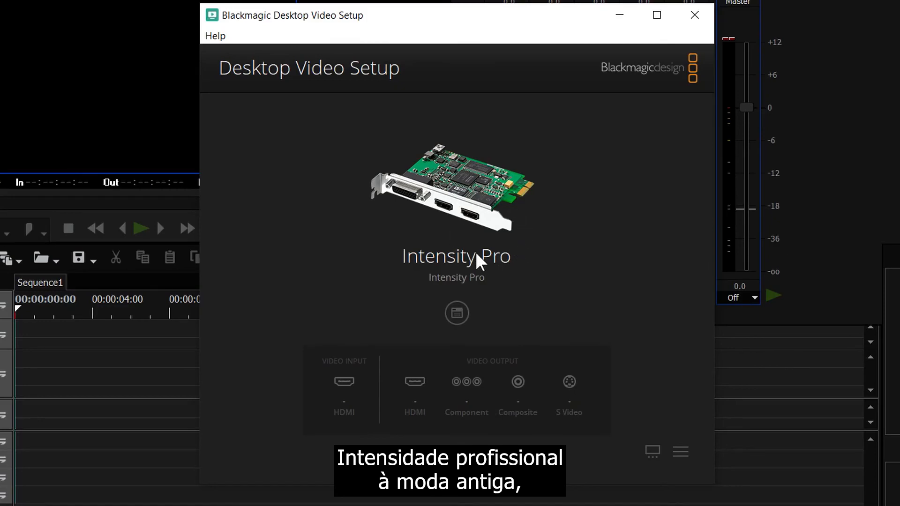
{"action": "left_click", "coordinate": [456, 313]}
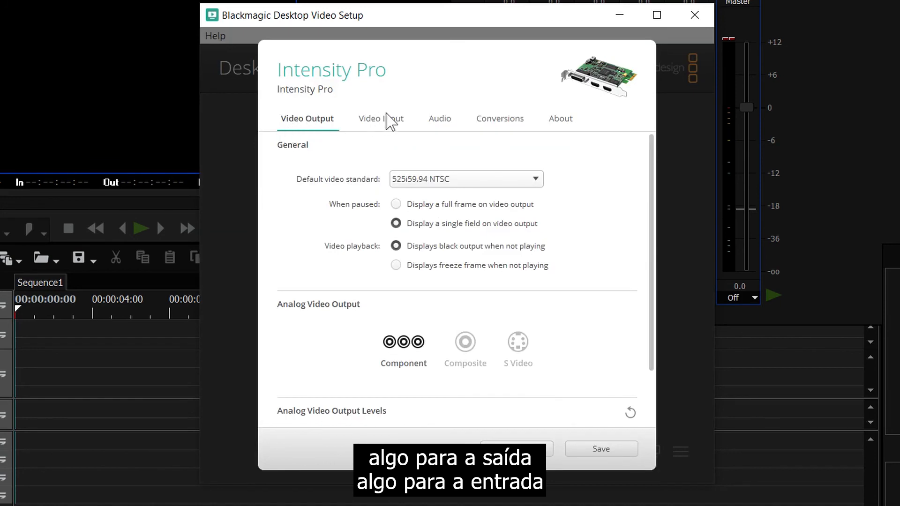
- Look through the Intensity Pro card's video input, audio, conversion and driver information settings
{"action": "left_click", "coordinate": [389, 120]}
{"action": "left_click", "coordinate": [439, 120]}
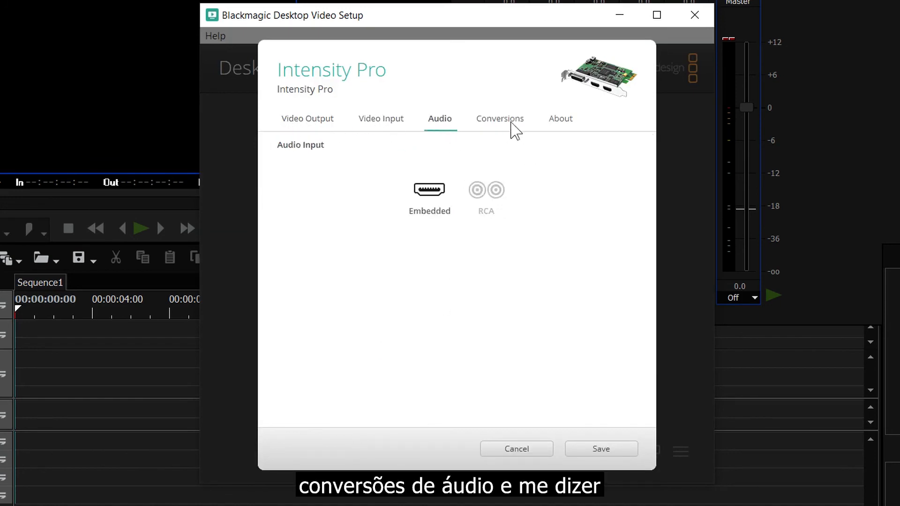
{"action": "left_click", "coordinate": [498, 122]}
{"action": "left_click", "coordinate": [570, 125]}
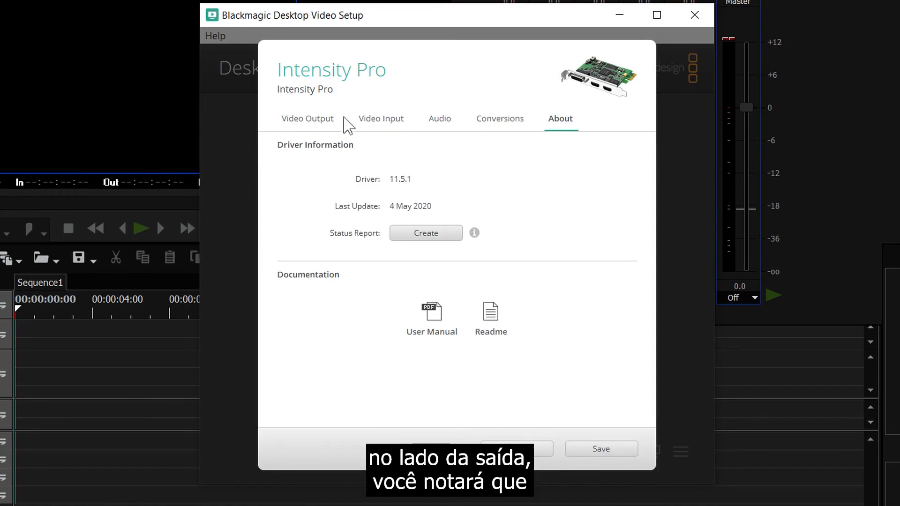
- Try the Composite and S Video analog video output and return the card's output to Component
{"action": "left_click", "coordinate": [317, 120]}
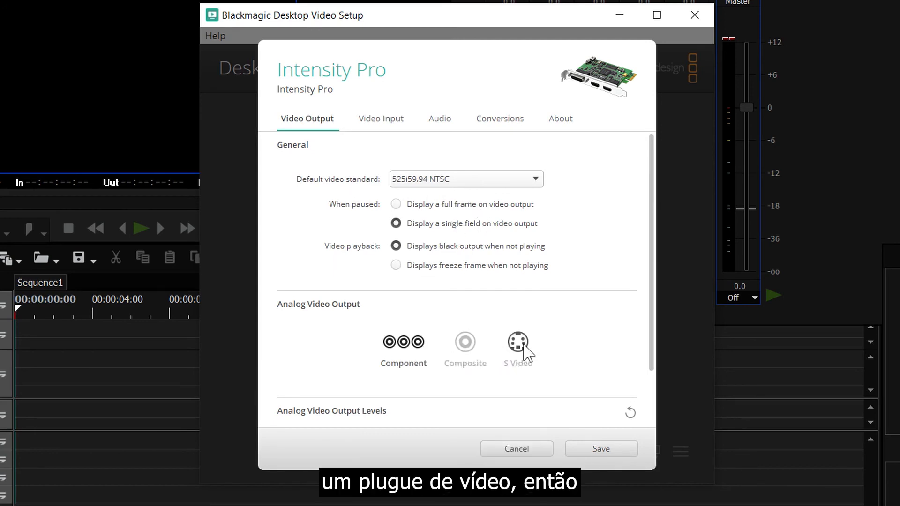
{"action": "left_click", "coordinate": [519, 345]}
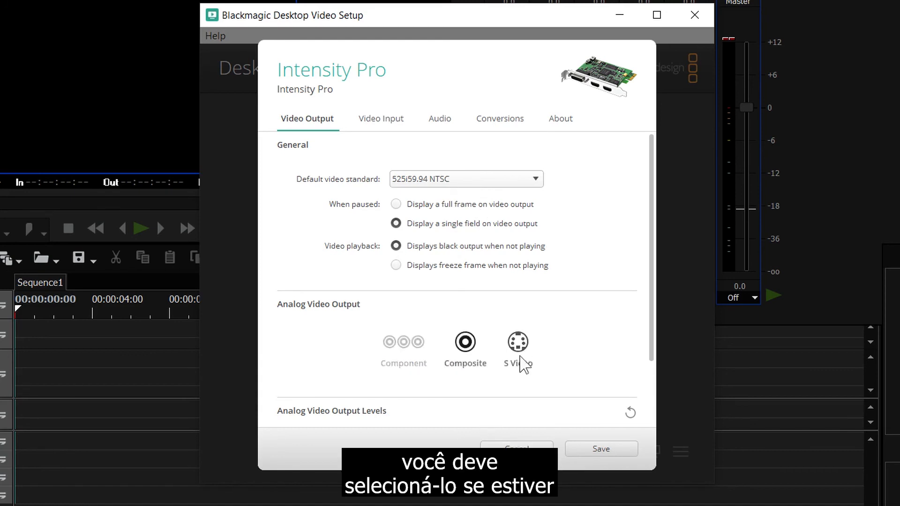
{"action": "left_click", "coordinate": [406, 344]}
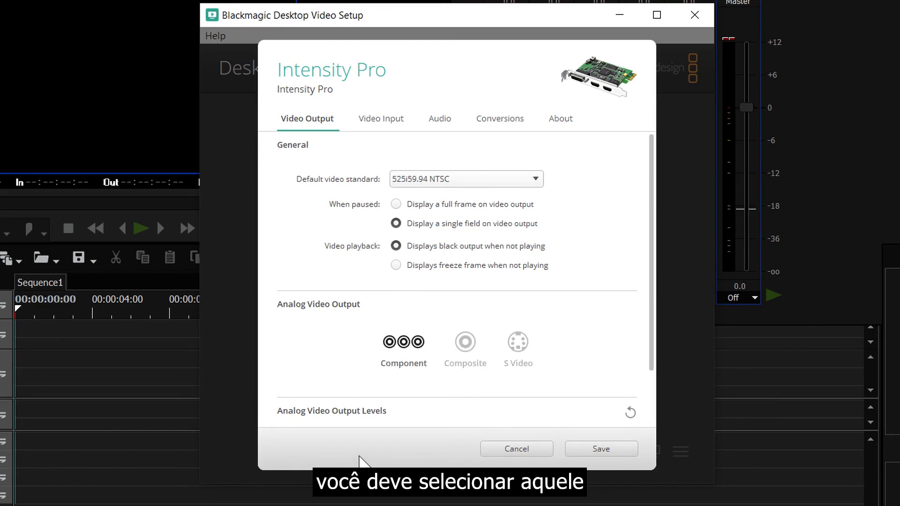
- Try S Video as the card's video input connection and settle on Composite
{"action": "left_click", "coordinate": [381, 119]}
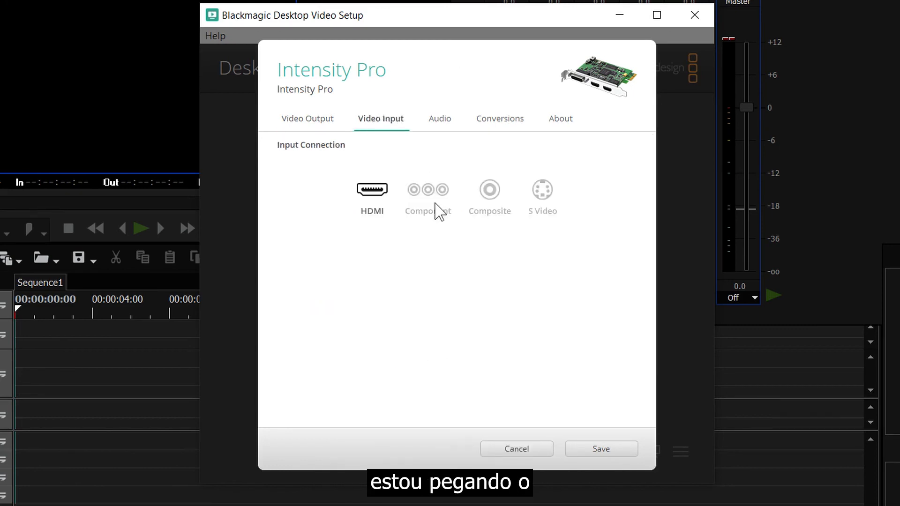
{"action": "left_click", "coordinate": [543, 195]}
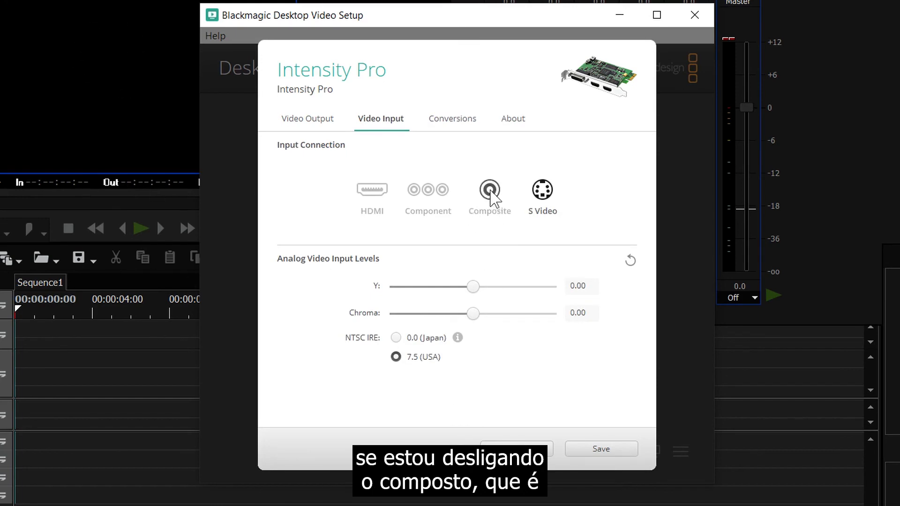
{"action": "left_click", "coordinate": [490, 190]}
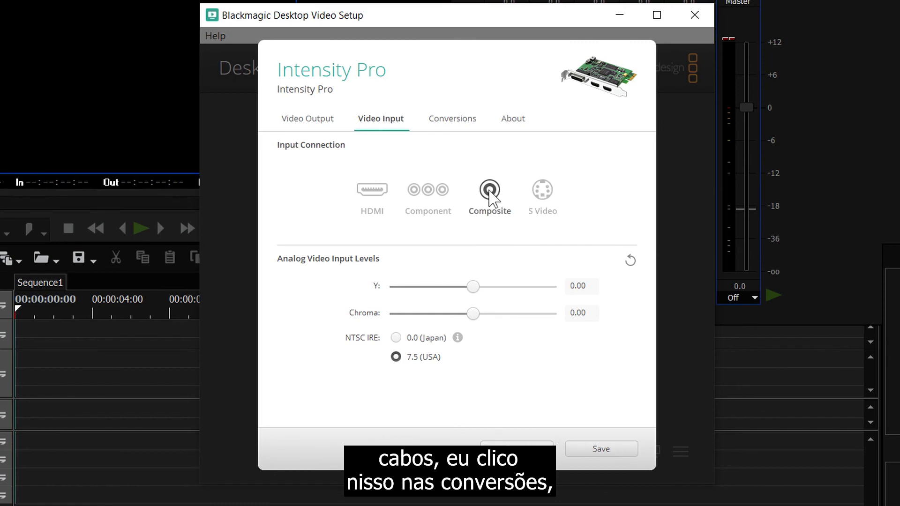
- Review the input conversion choices, keep None, and save the Intensity Pro settings before closing Desktop Video Setup
{"action": "left_click", "coordinate": [452, 119]}
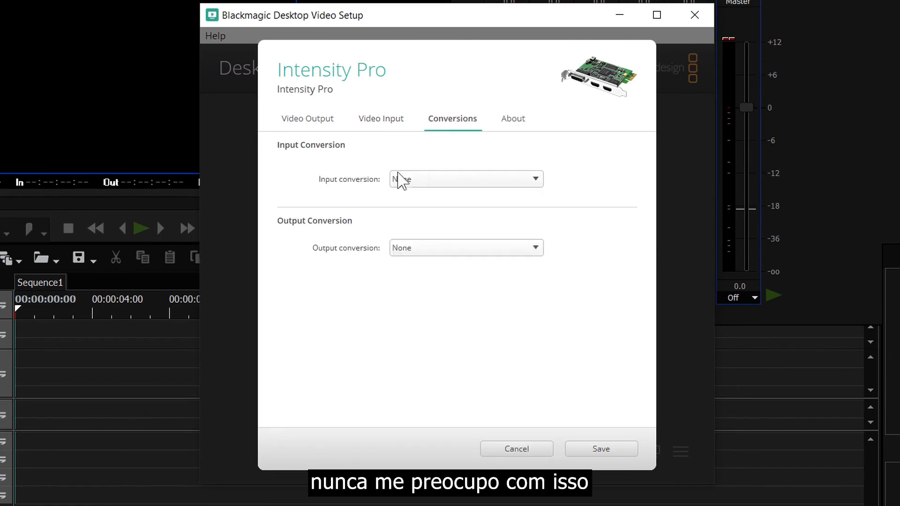
{"action": "left_click", "coordinate": [449, 181]}
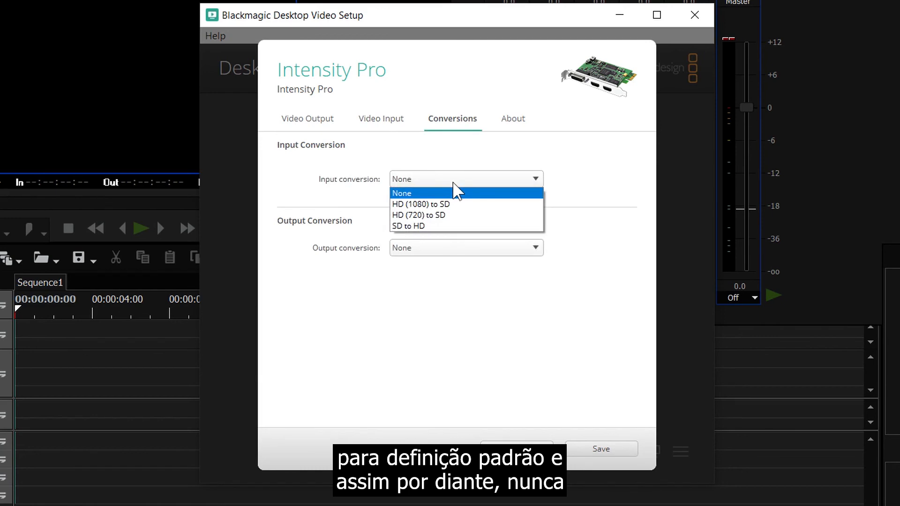
{"action": "left_click", "coordinate": [470, 145]}
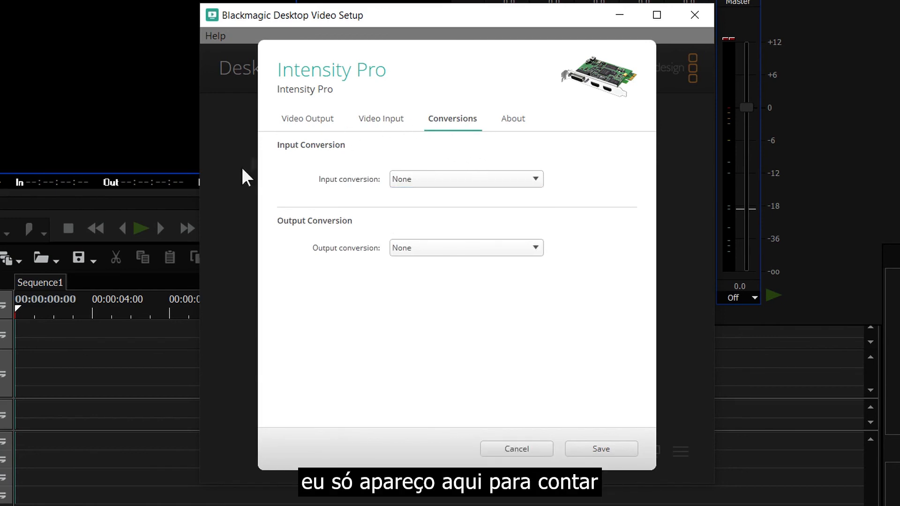
{"action": "left_click", "coordinate": [379, 123]}
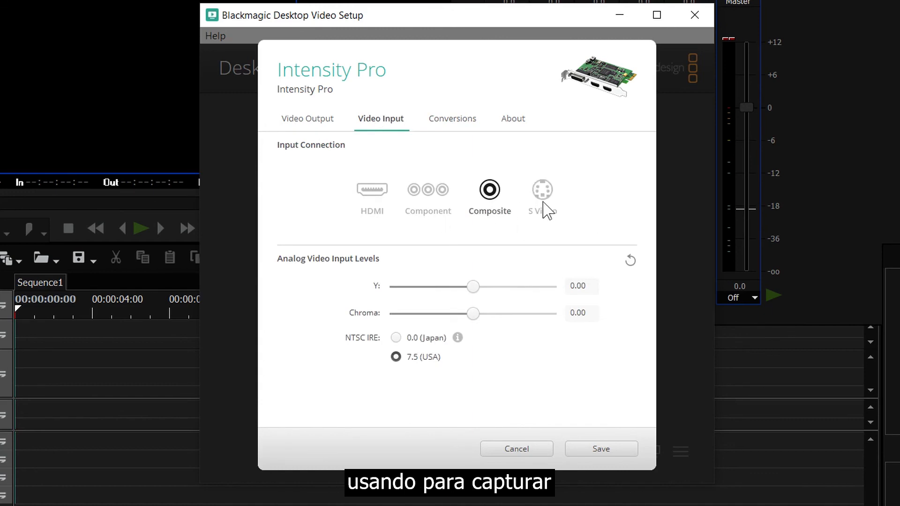
{"action": "left_click", "coordinate": [305, 123]}
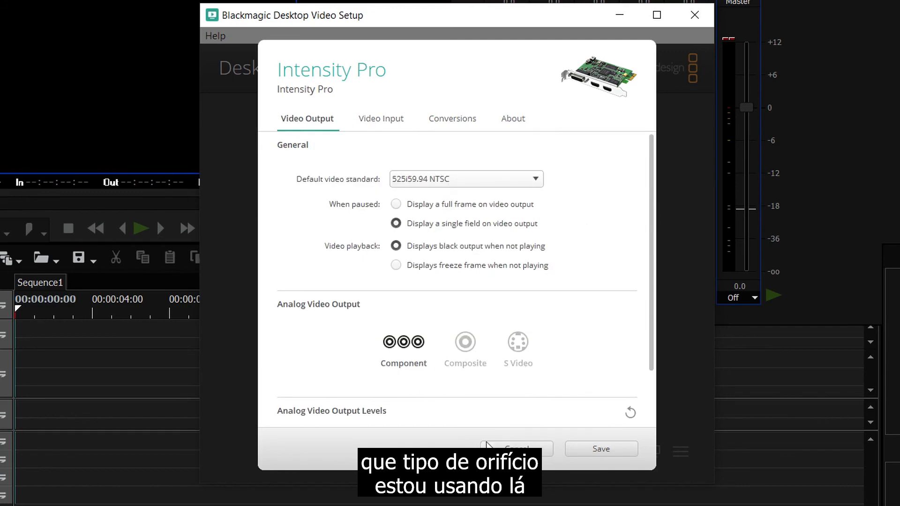
{"action": "left_click", "coordinate": [609, 450]}
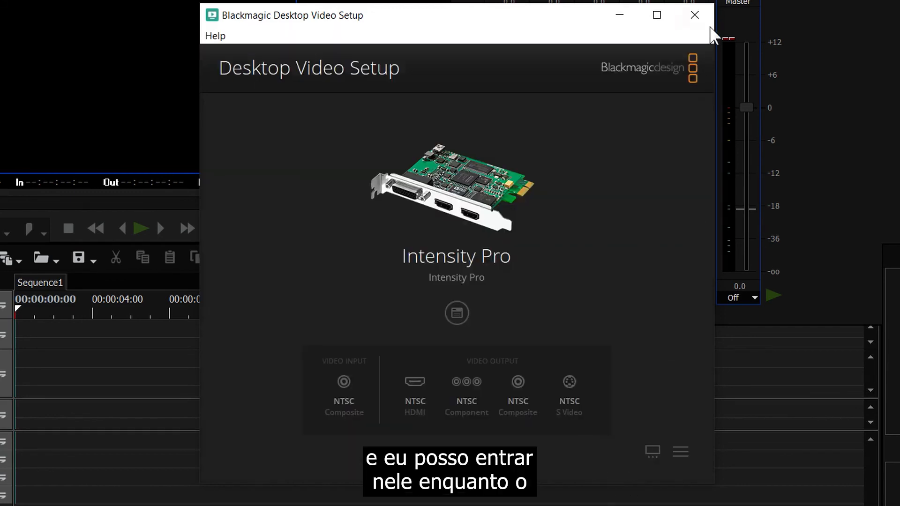
{"action": "left_click", "coordinate": [694, 15]}
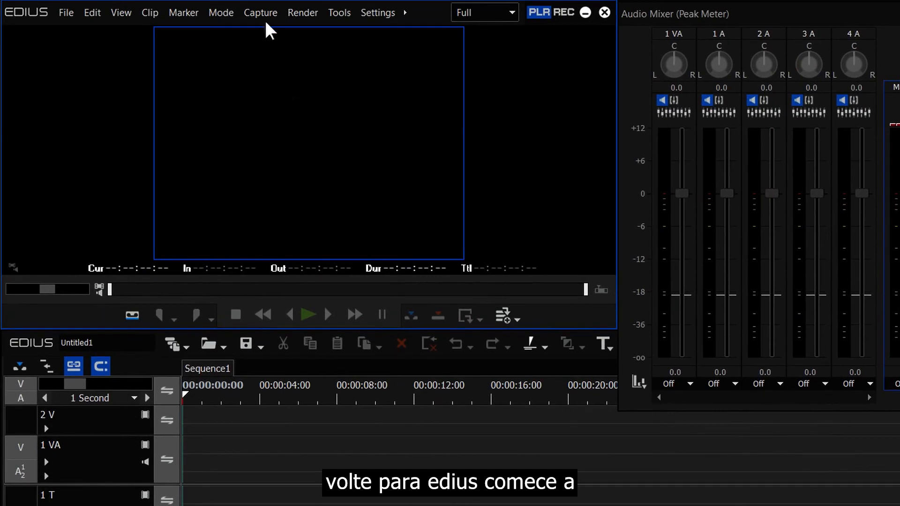
- Select the bm sd 4x3 preset as the capture input device
{"action": "left_click", "coordinate": [261, 12]}
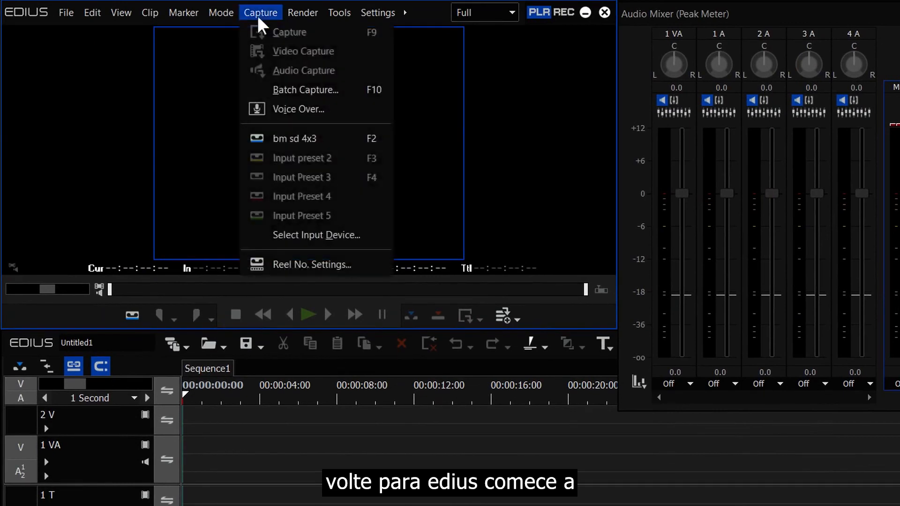
{"action": "left_click", "coordinate": [287, 141]}
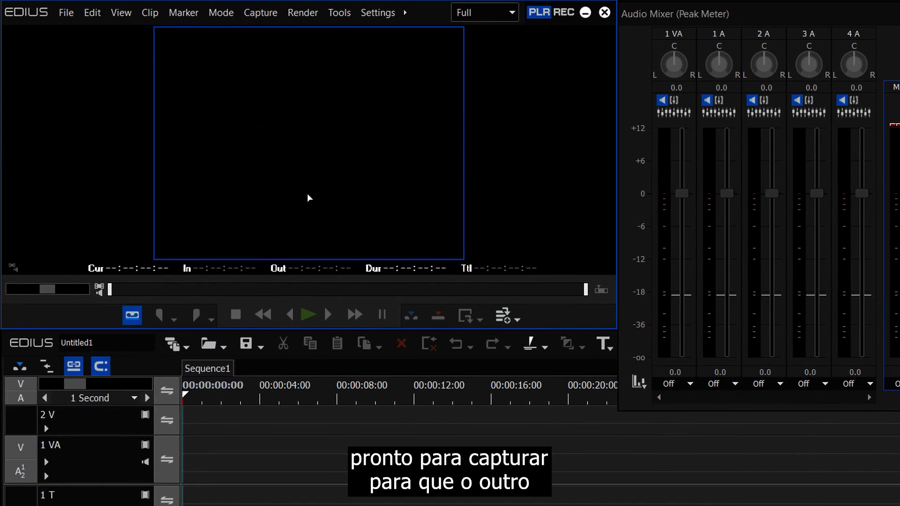
- Create a new hardware device preset in the system settings, named microphone, with the microphone icon
{"action": "left_click", "coordinate": [378, 13]}
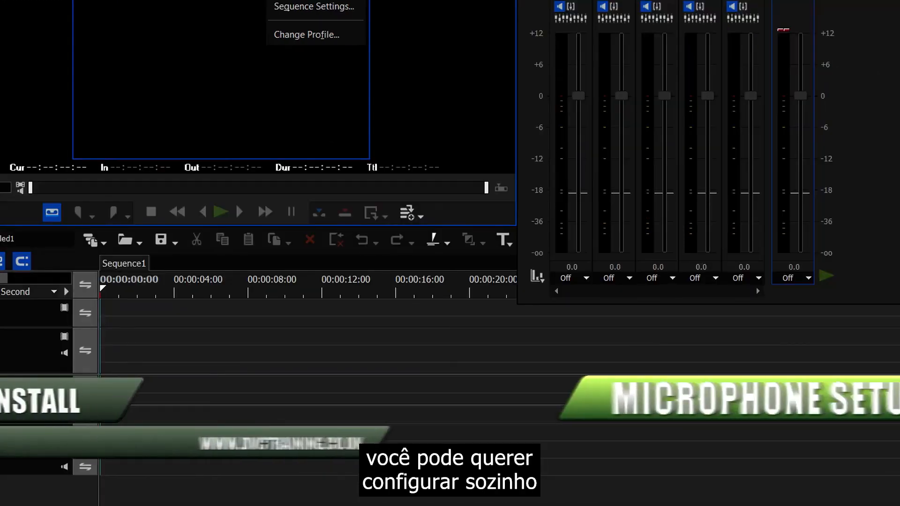
{"action": "left_click", "coordinate": [566, 77]}
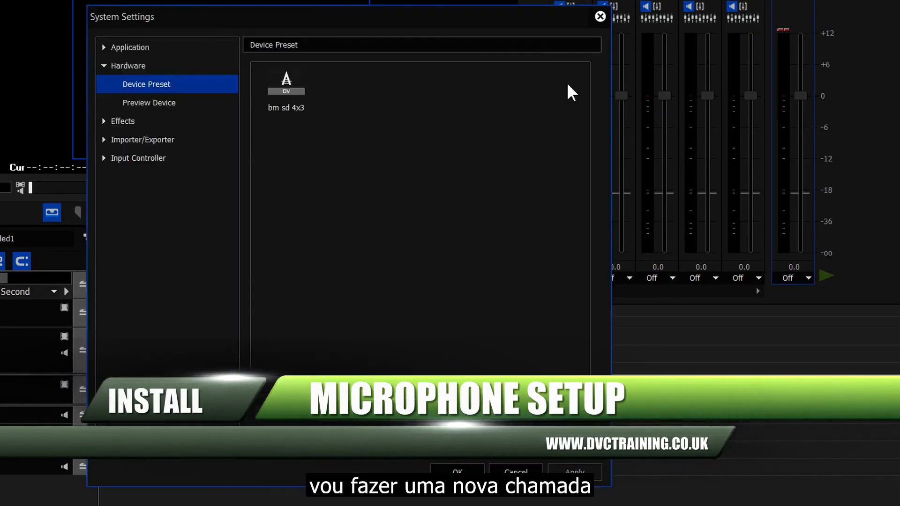
{"action": "left_click", "coordinate": [316, 146]}
{"action": "type", "text": "microphone"}
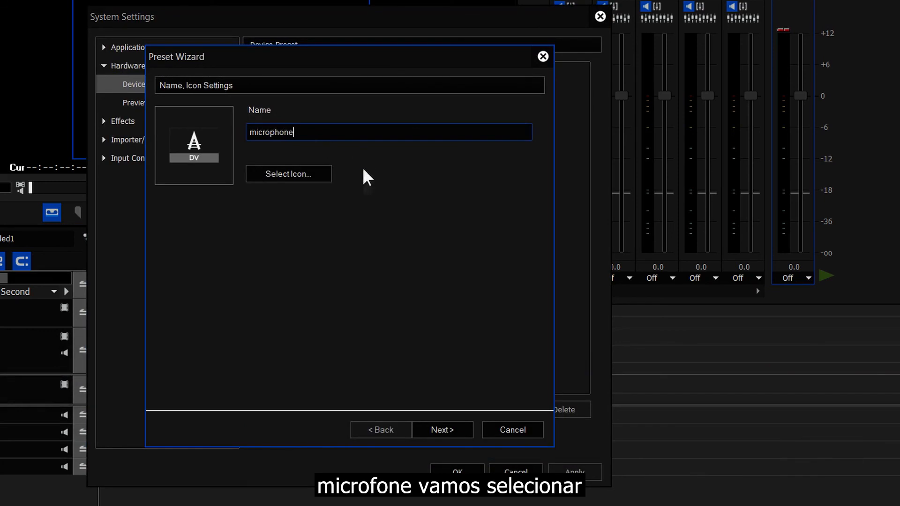
{"action": "left_click", "coordinate": [288, 174]}
{"action": "left_click", "coordinate": [362, 236]}
{"action": "left_click", "coordinate": [406, 364]}
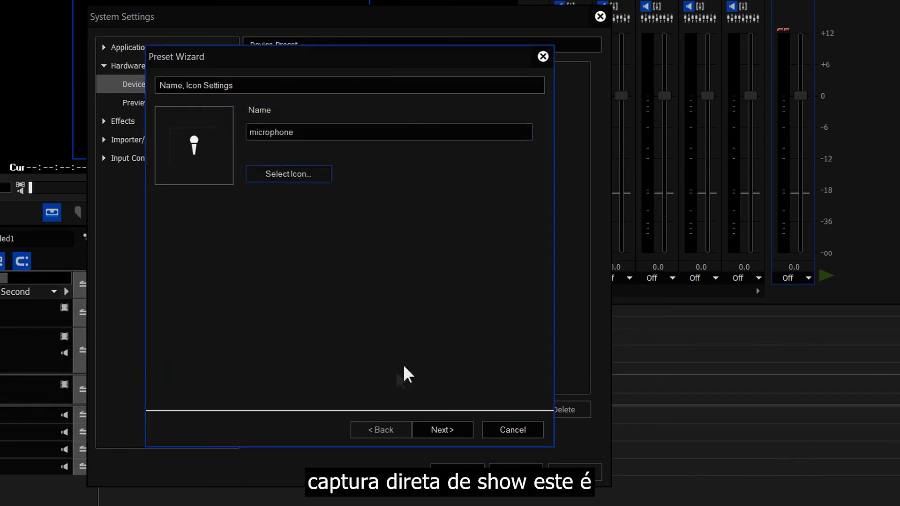
- Choose DirectShow Capture as the preset's input interface and check the audio input properties of the Samson C01U microphone stream
{"action": "left_click", "coordinate": [441, 428]}
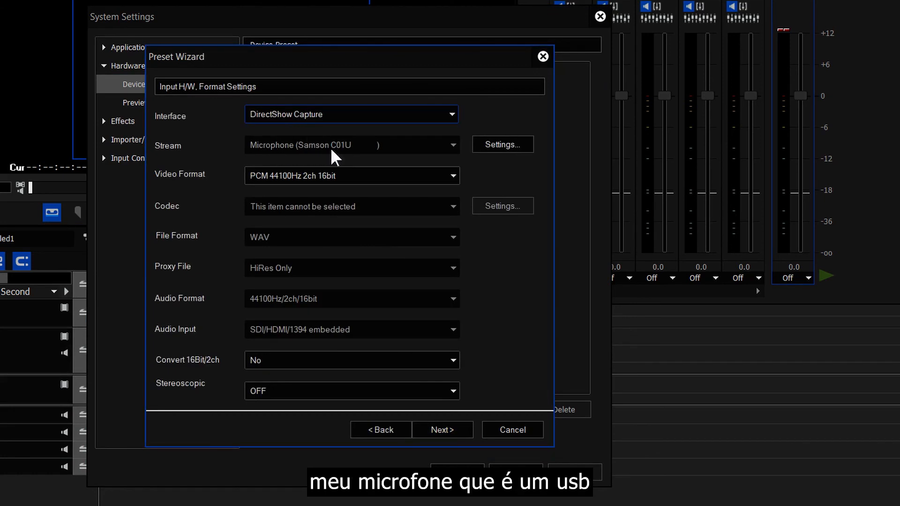
{"action": "left_click", "coordinate": [503, 145]}
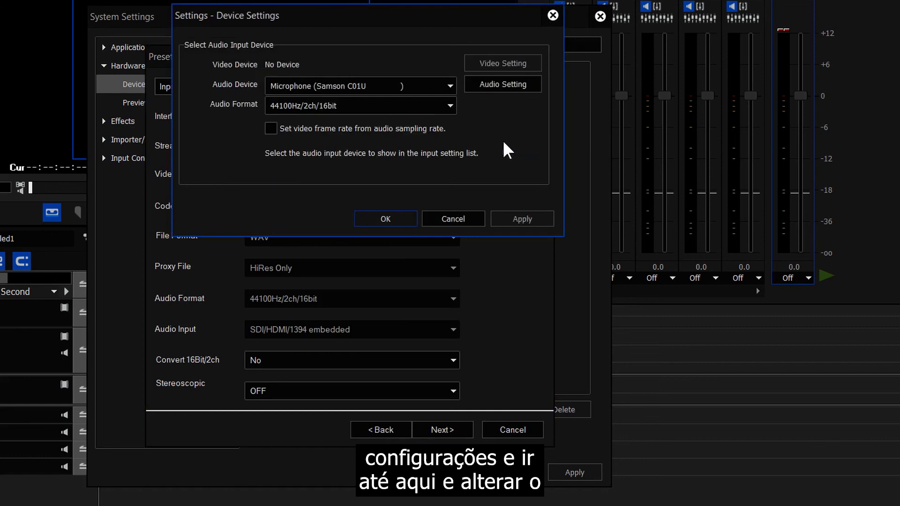
{"action": "left_click", "coordinate": [493, 83]}
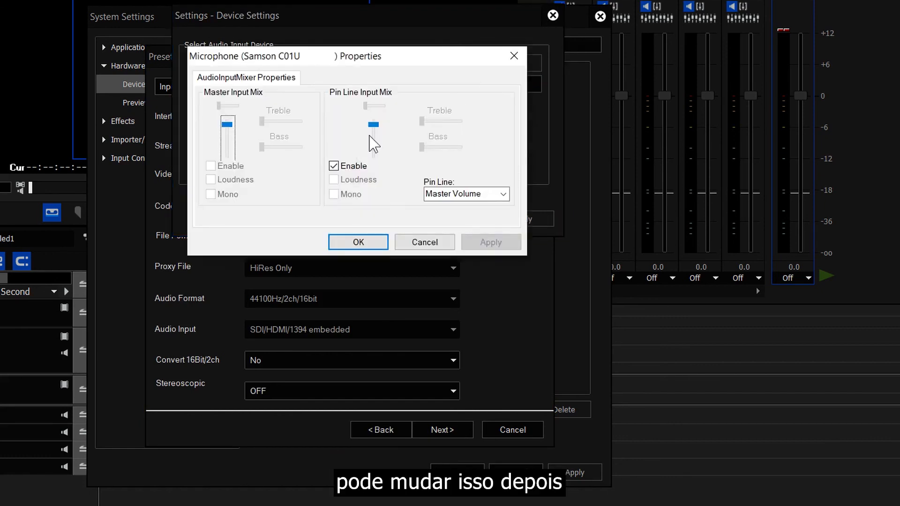
{"action": "left_click", "coordinate": [370, 243]}
- Set the microphone preset's input format to PCM 48000Hz 2ch 24bit, complete it without output hardware, and save the system settings
{"action": "left_click", "coordinate": [457, 177]}
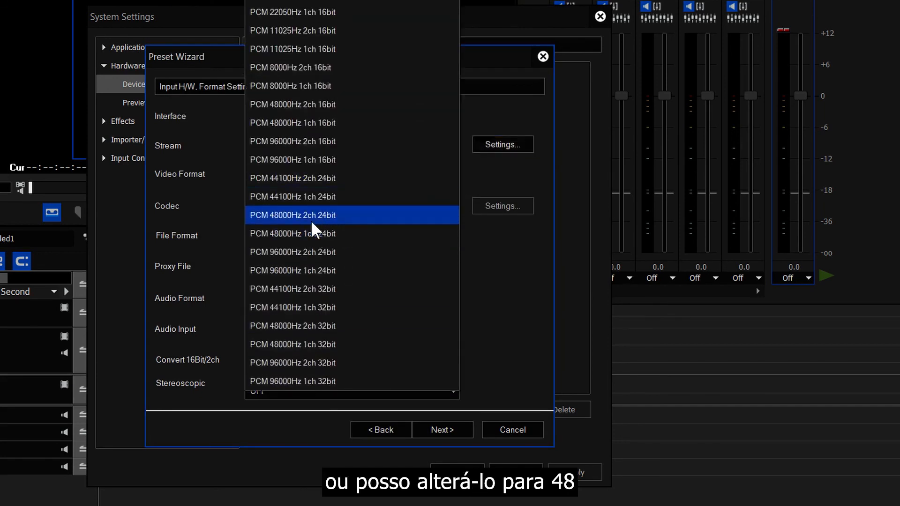
{"action": "left_click", "coordinate": [290, 217]}
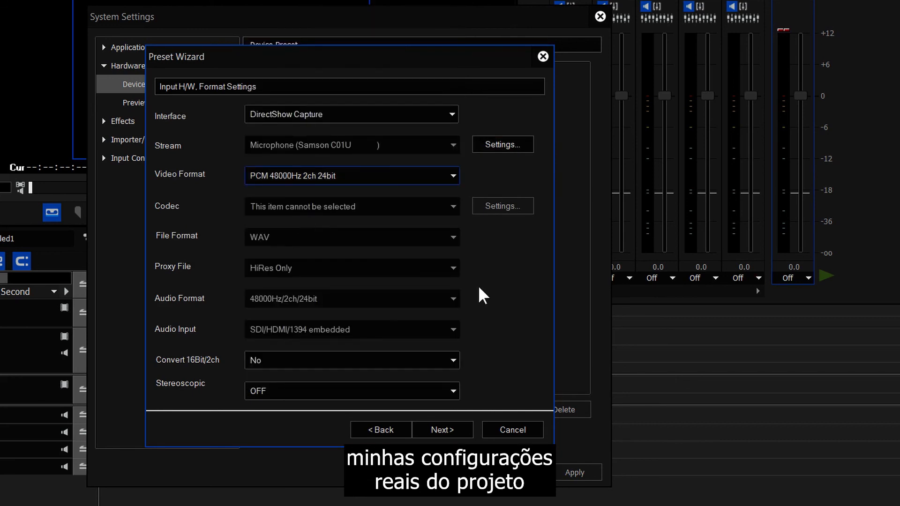
{"action": "left_click", "coordinate": [442, 430]}
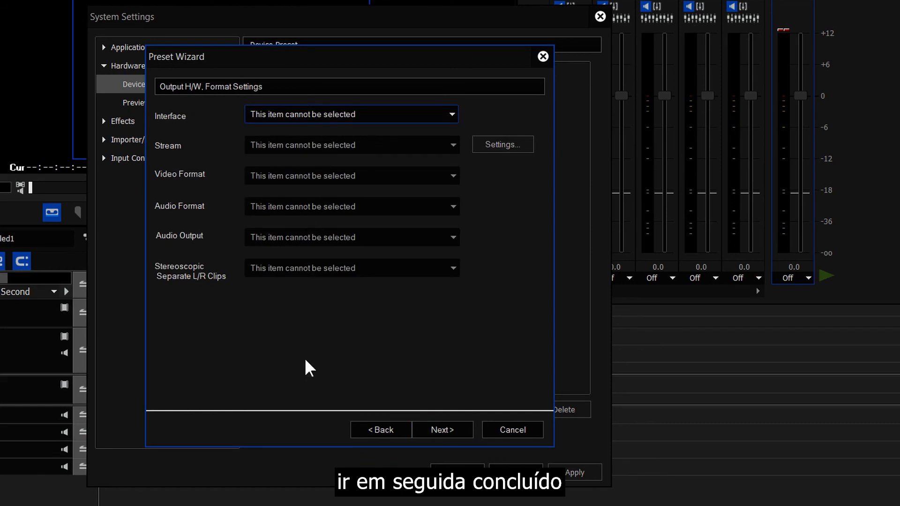
{"action": "left_click", "coordinate": [438, 434]}
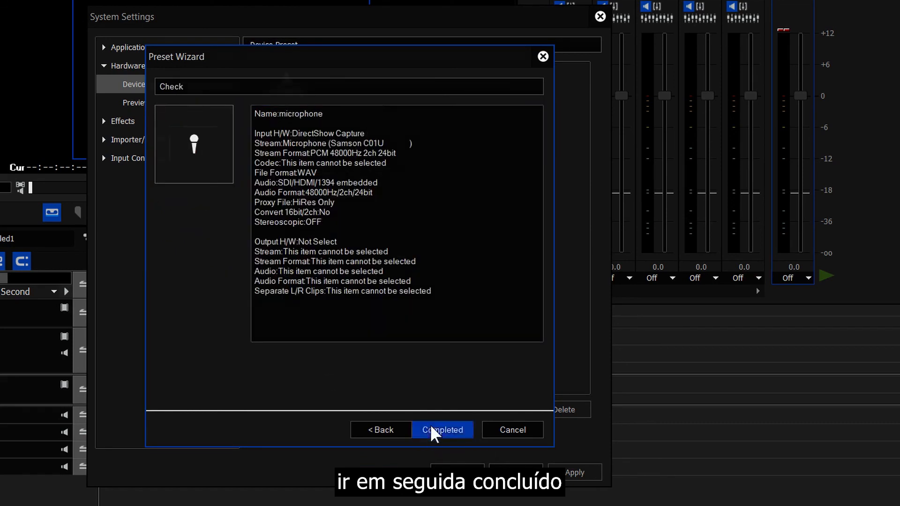
{"action": "left_click", "coordinate": [436, 432]}
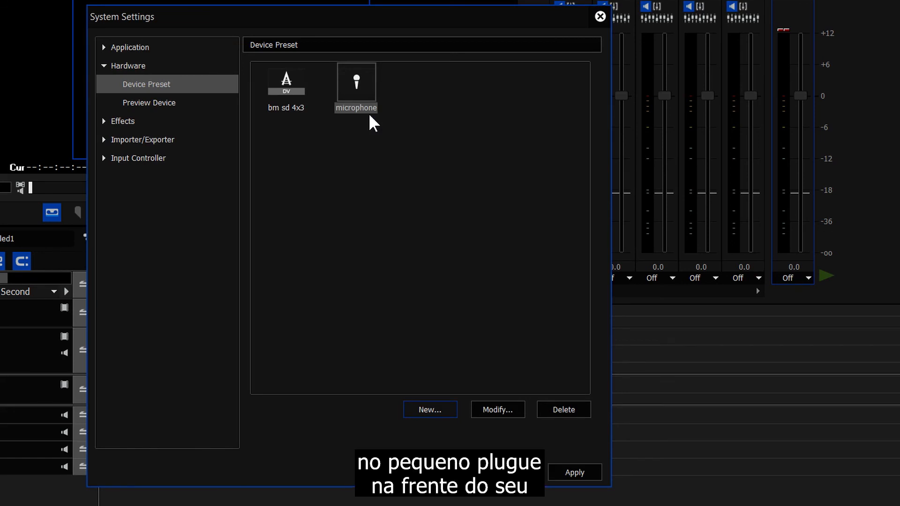
{"action": "mouse_move", "coordinate": [362, 101]}
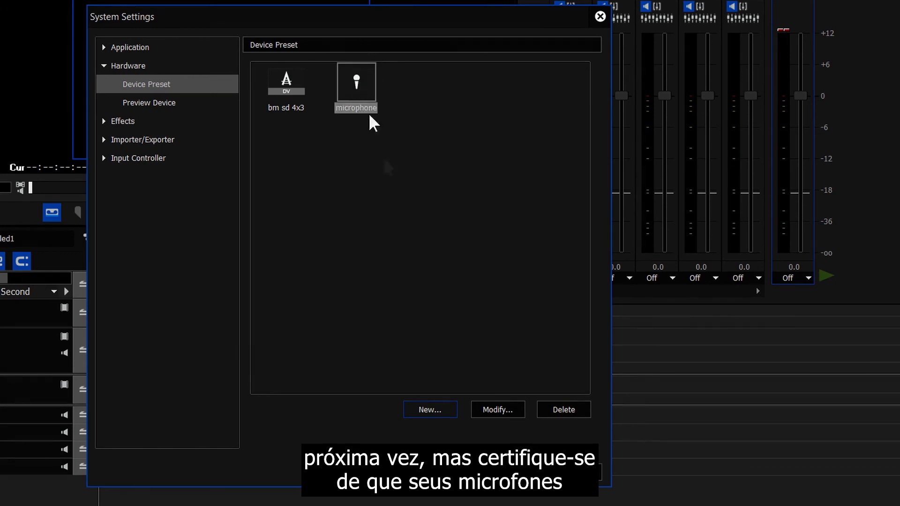
{"action": "left_click", "coordinate": [457, 472]}
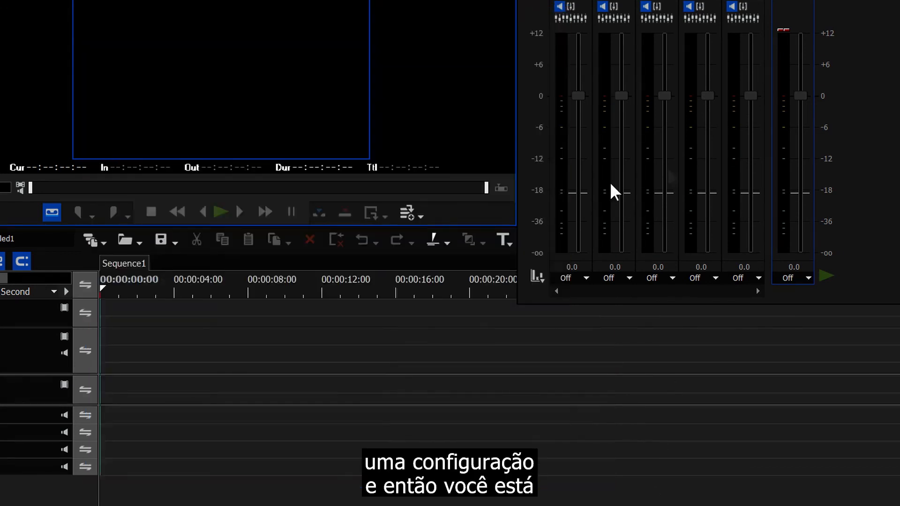
- Hide the audio mixer, and set the Voice Over device preset to microphone before closing the Voice Over dialog
{"action": "left_click", "coordinate": [893, 2]}
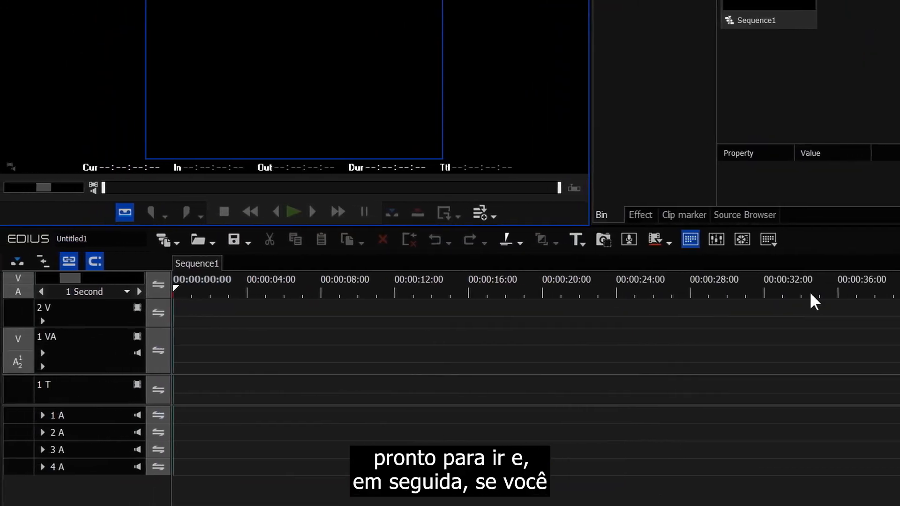
{"action": "left_click", "coordinate": [627, 237]}
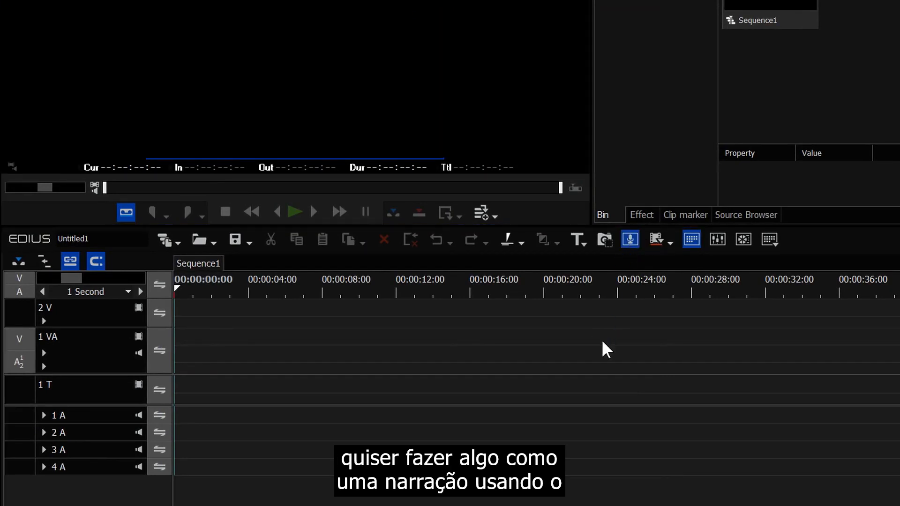
{"action": "left_click_drag", "start_coordinate": [124, 237], "coordinate": [473, 174]}
{"action": "left_click", "coordinate": [477, 202]}
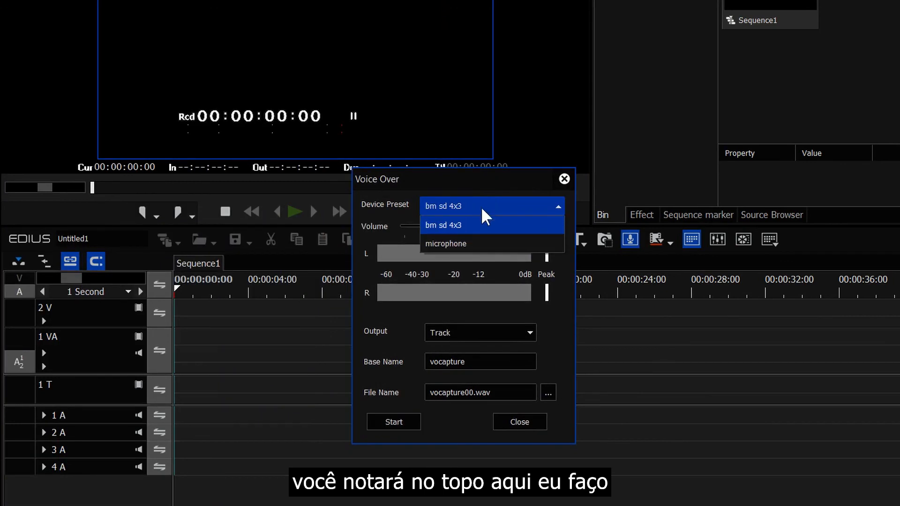
{"action": "left_click", "coordinate": [446, 241]}
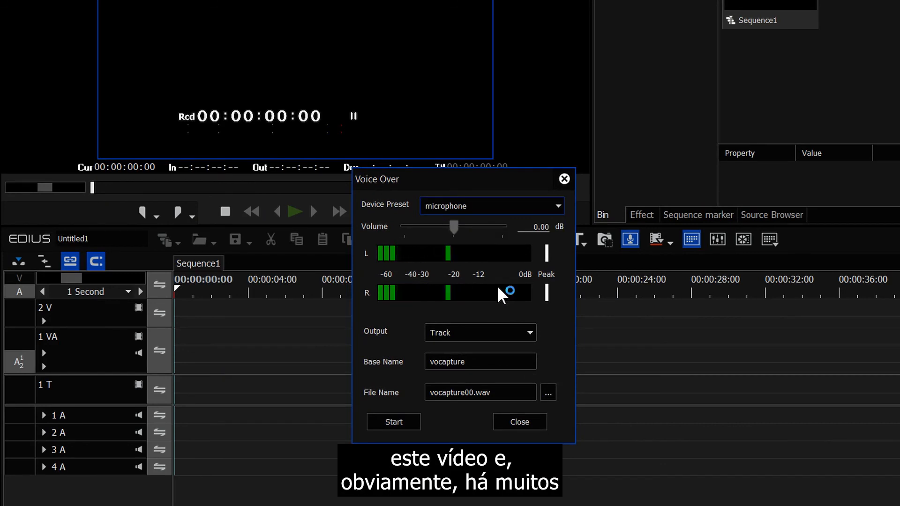
{"action": "left_click", "coordinate": [564, 178]}
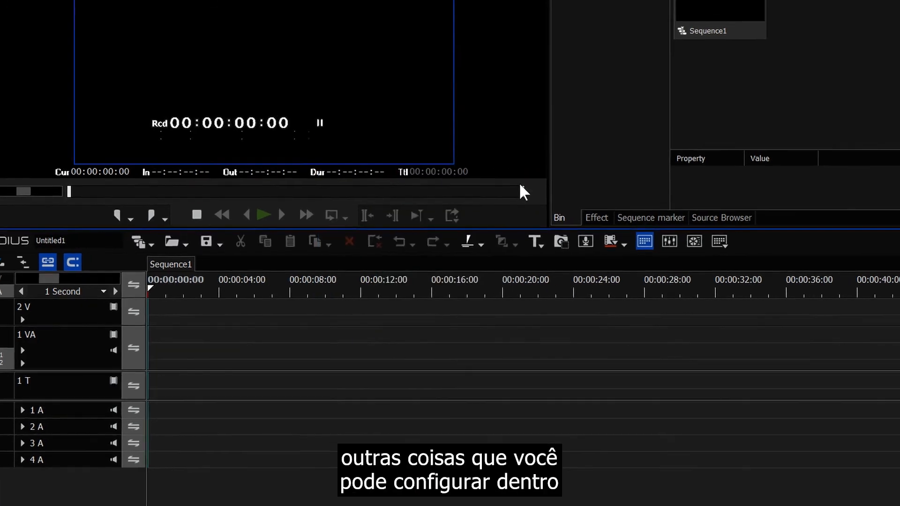